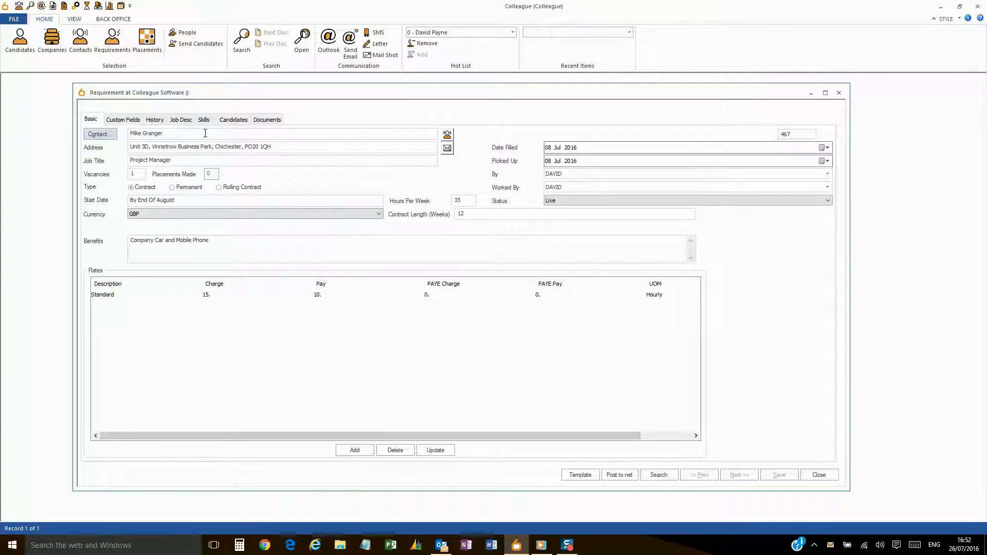
- Review the Custom Fields, History, Job Desc and Skills tabs, then the five attached candidates' list
click(125, 119)
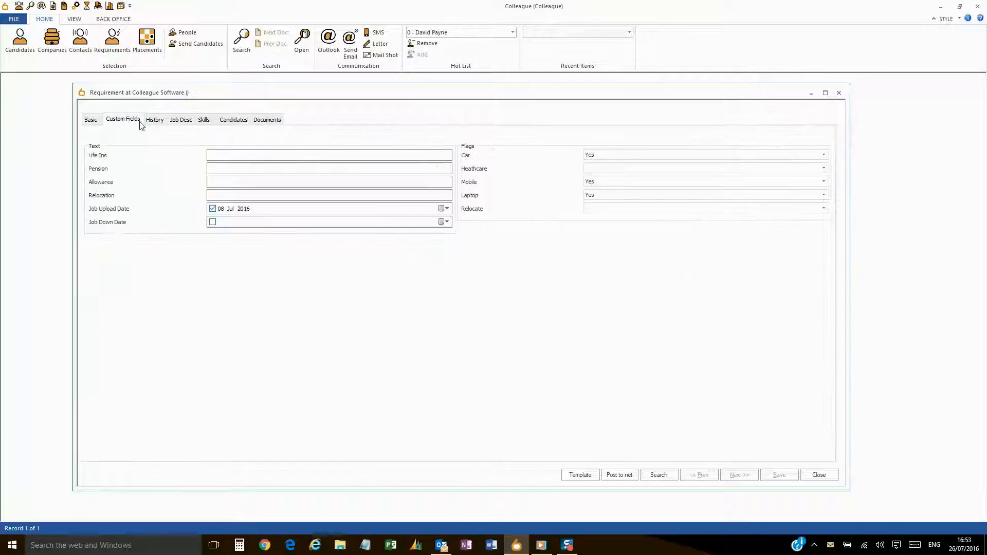
click(154, 121)
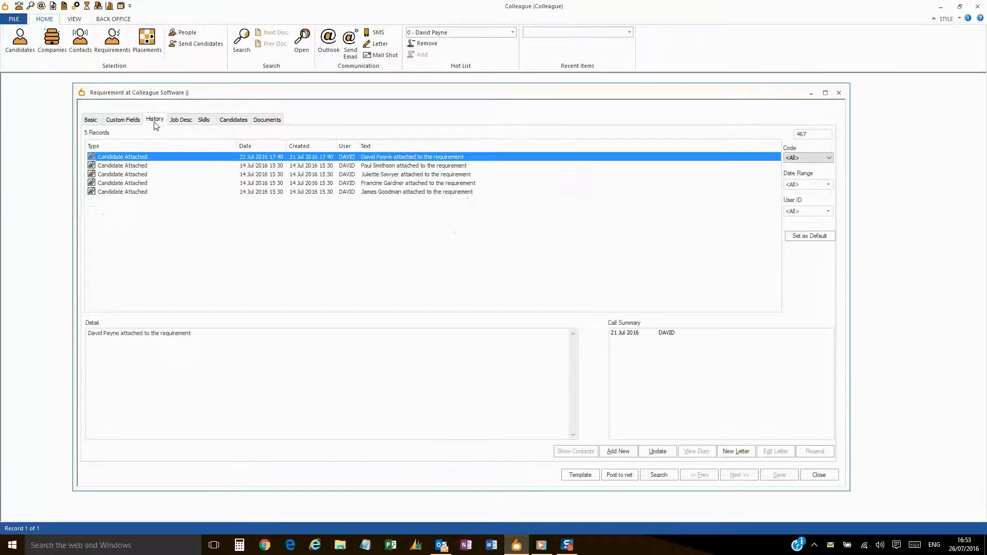
click(181, 121)
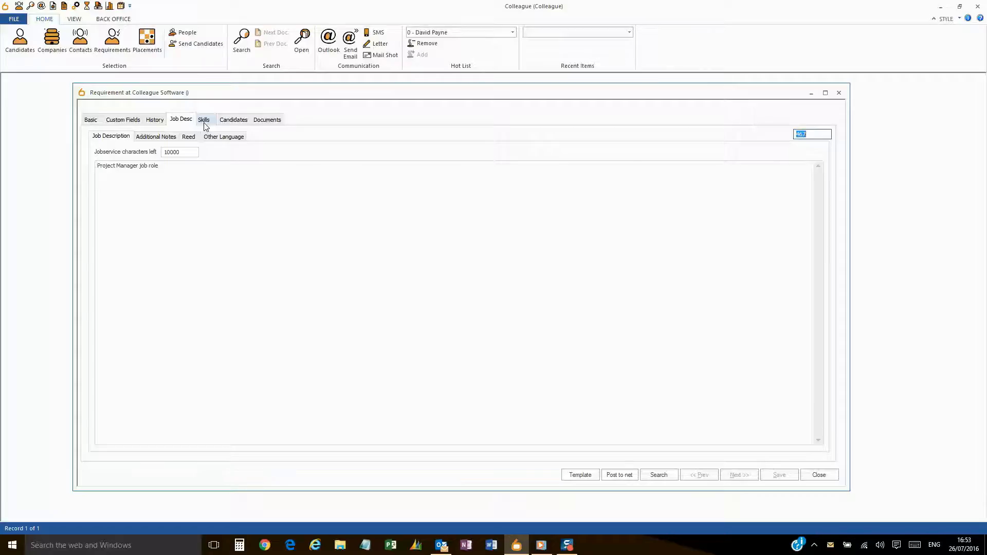
click(204, 124)
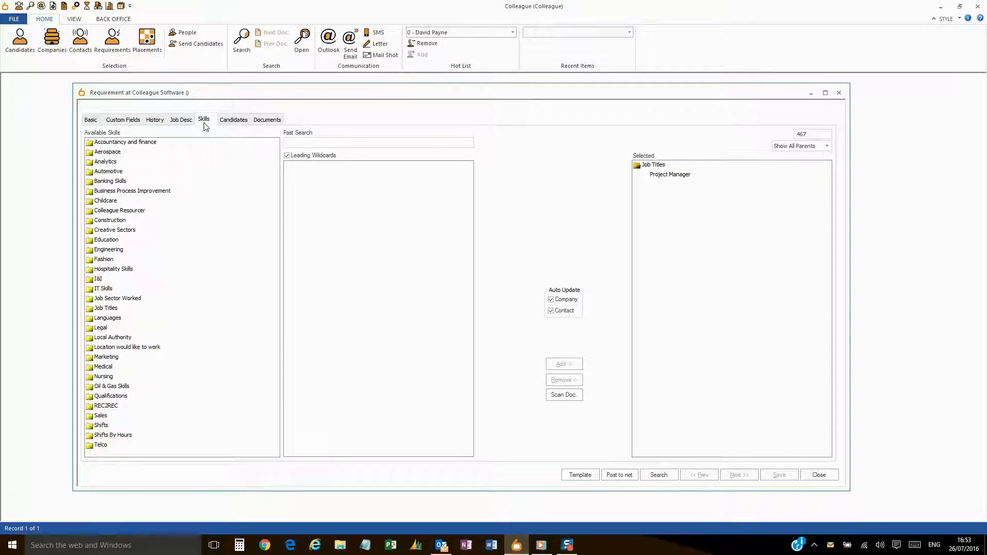
click(242, 127)
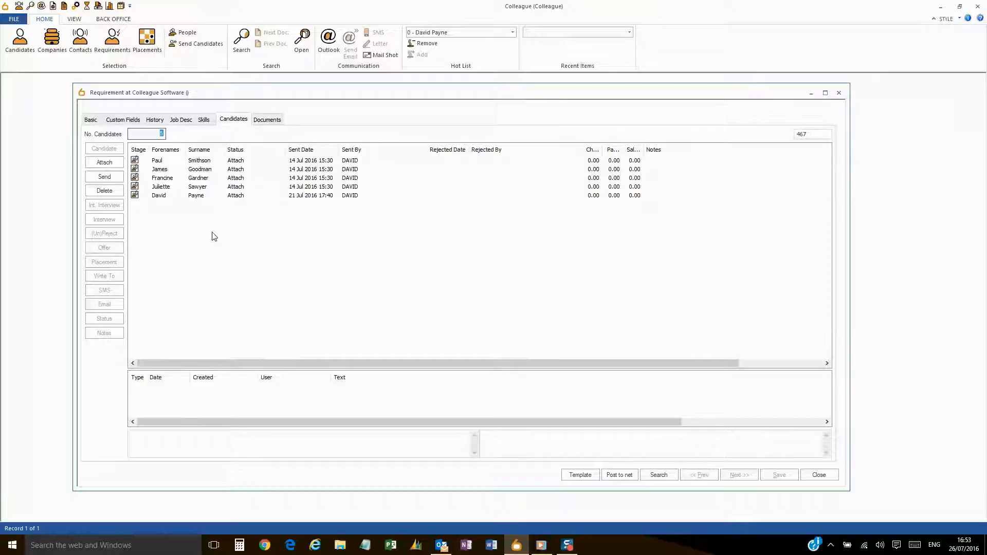
click(180, 161)
- Step through each attached candidate's history, ending back on the first candidate
click(179, 168)
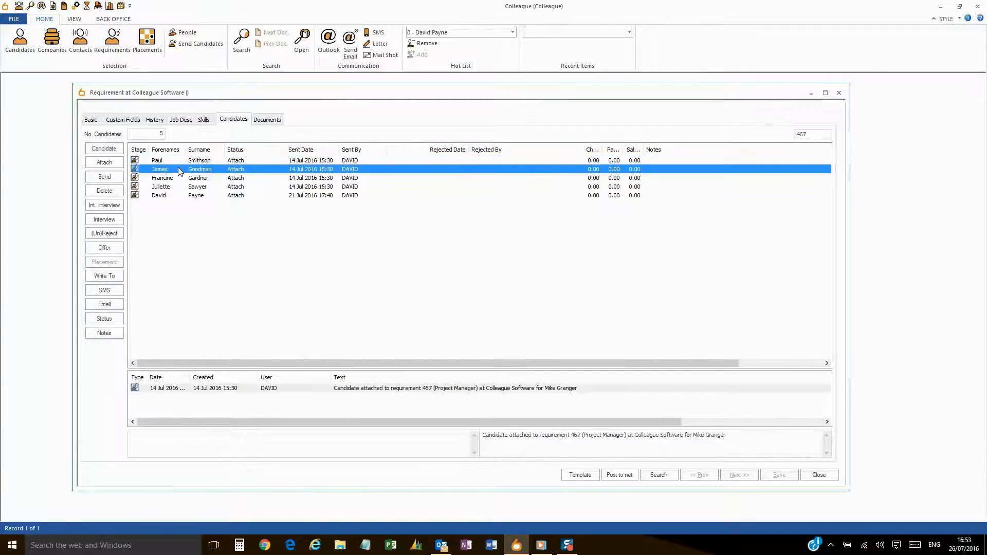
click(178, 178)
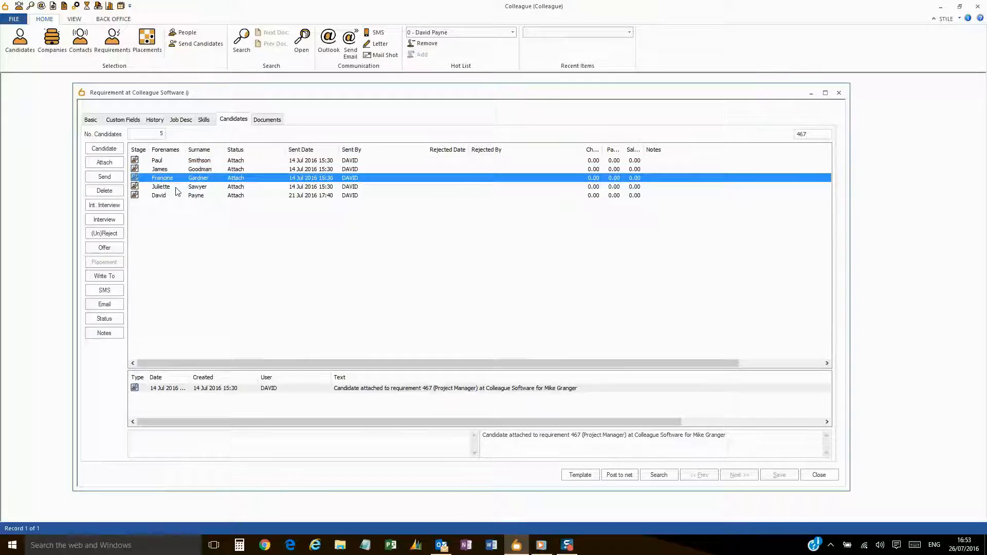
click(177, 187)
click(175, 196)
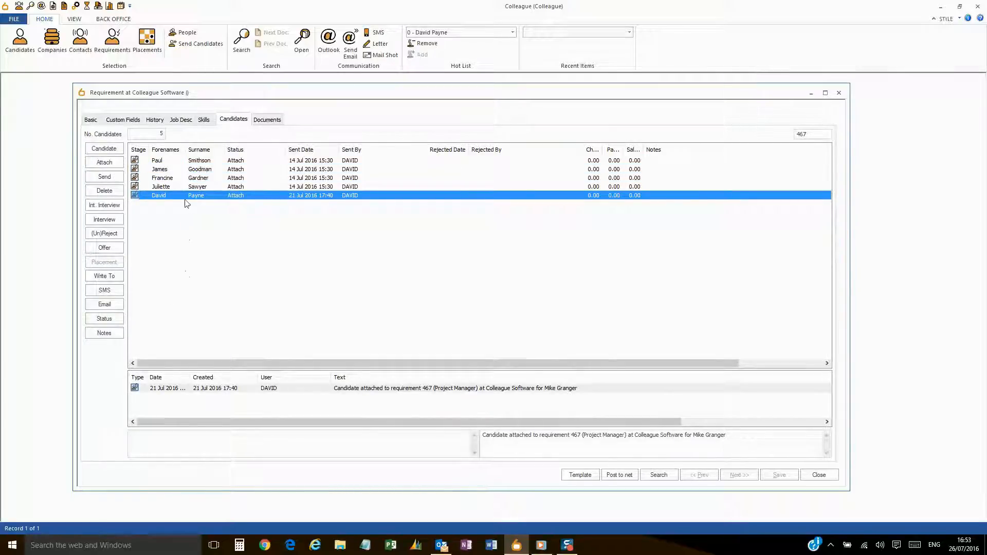
click(183, 162)
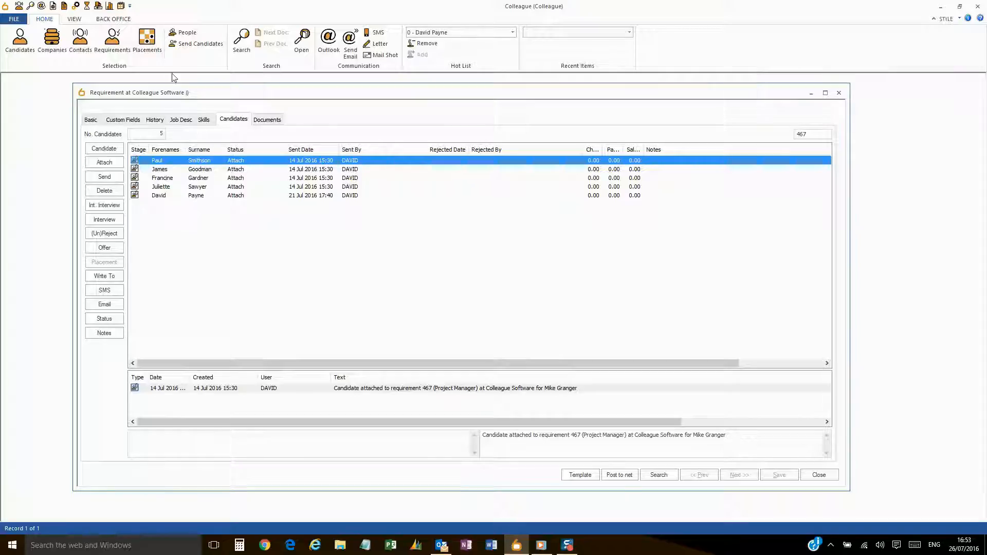
- Turn on Summary View, check the first two candidates' summaries, and begin deleting the third candidate
click(76, 19)
click(80, 43)
click(184, 169)
click(184, 159)
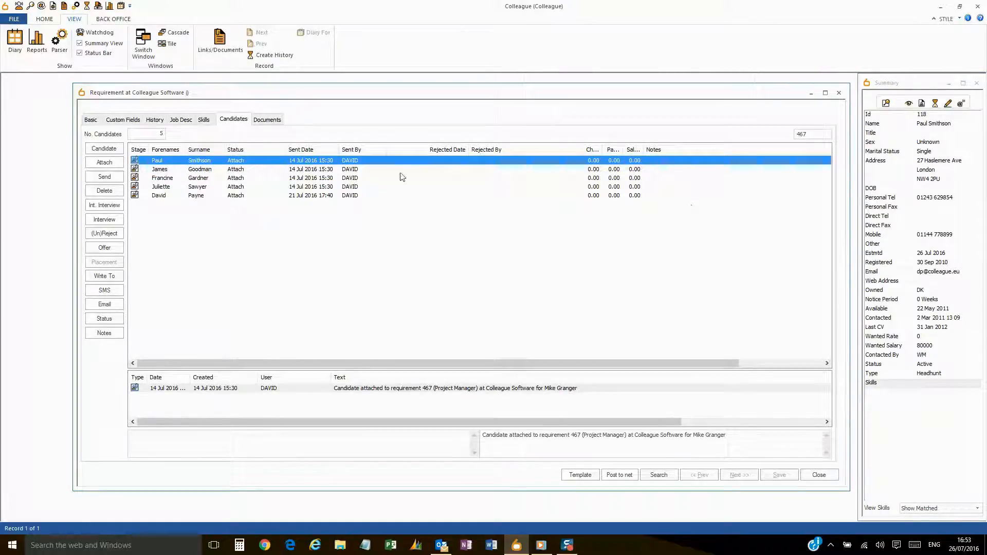
click(219, 180)
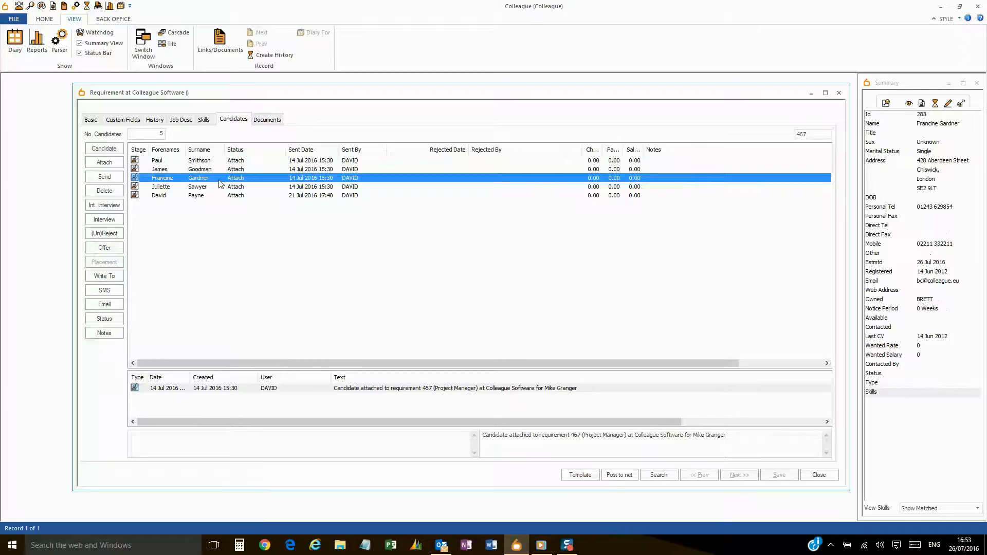
click(104, 191)
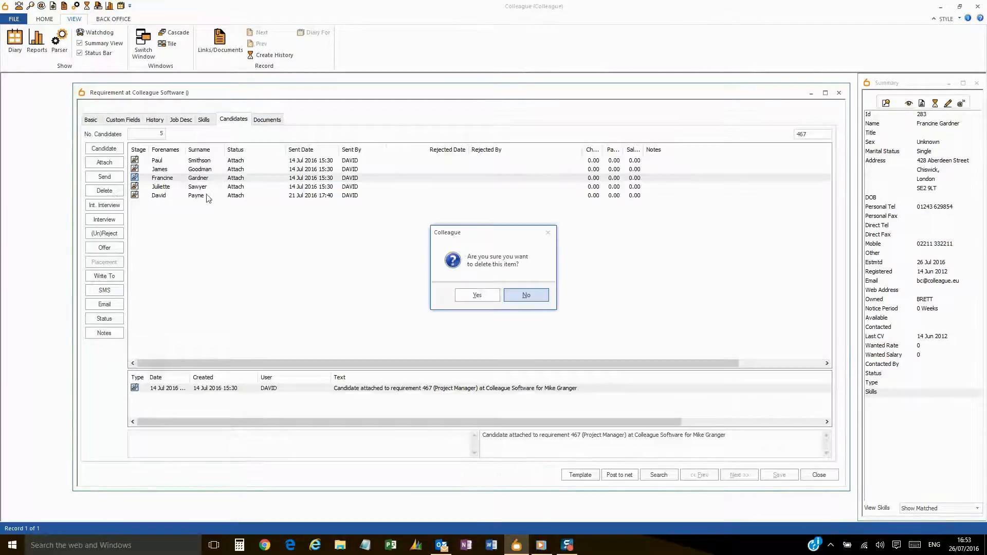
- Confirm removing the third candidate, then select all four remaining candidates
click(475, 295)
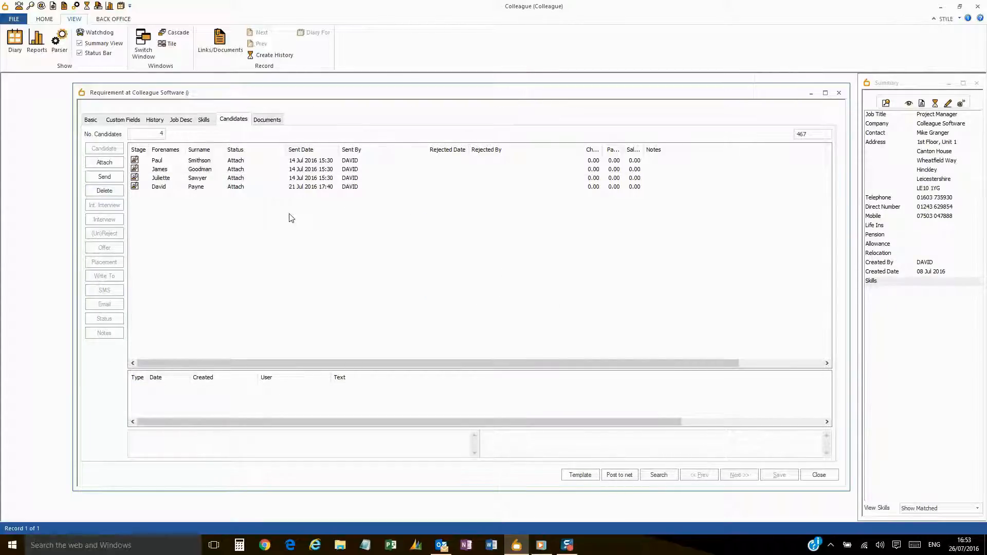
click(202, 169)
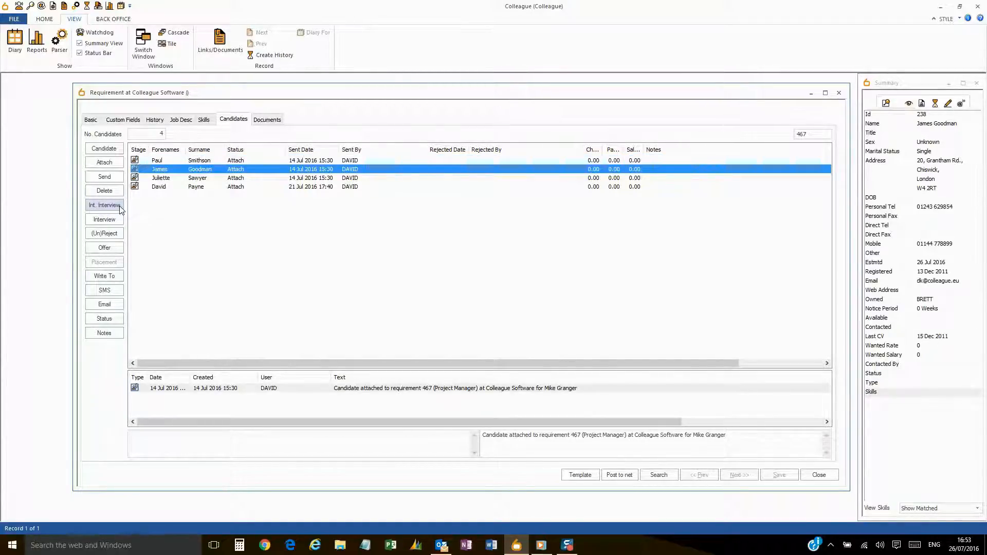
click(179, 159)
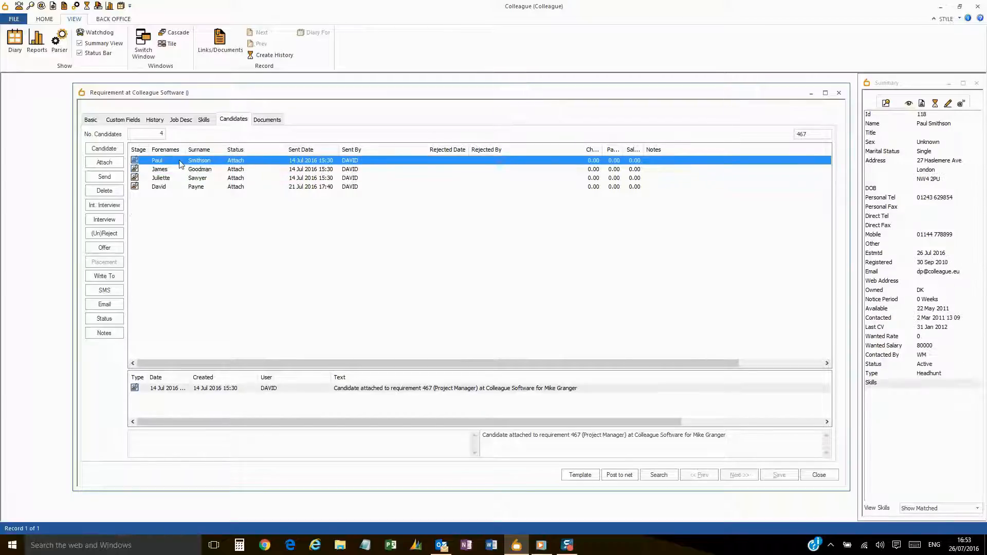
shift+click(173, 188)
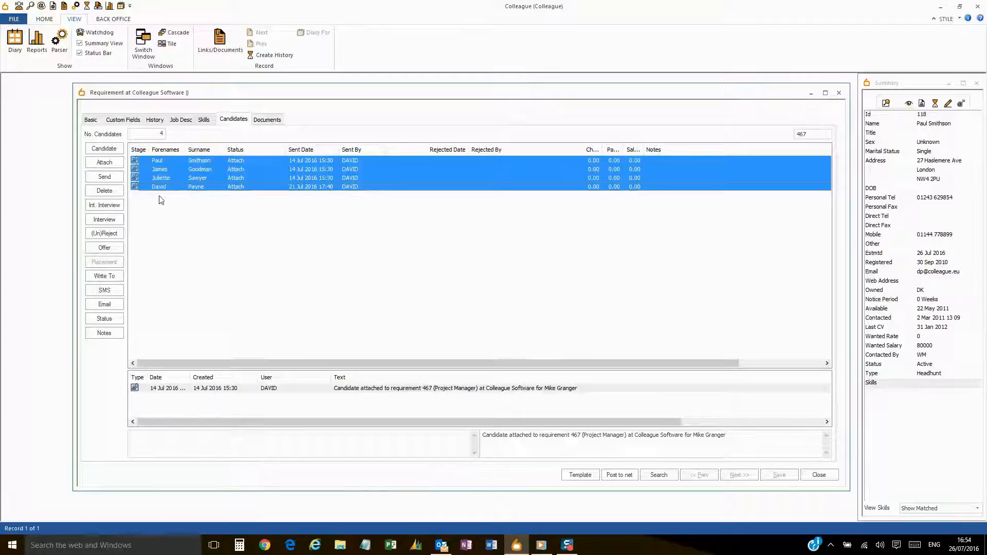
- Send the four candidates to the client with a diary reminder for 29/07/2016, following up by email
click(115, 181)
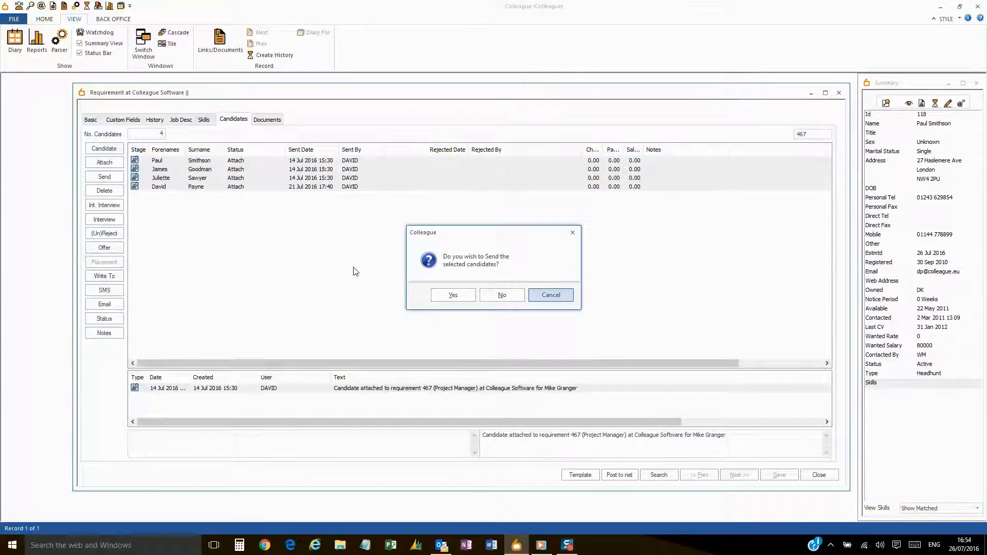
click(453, 297)
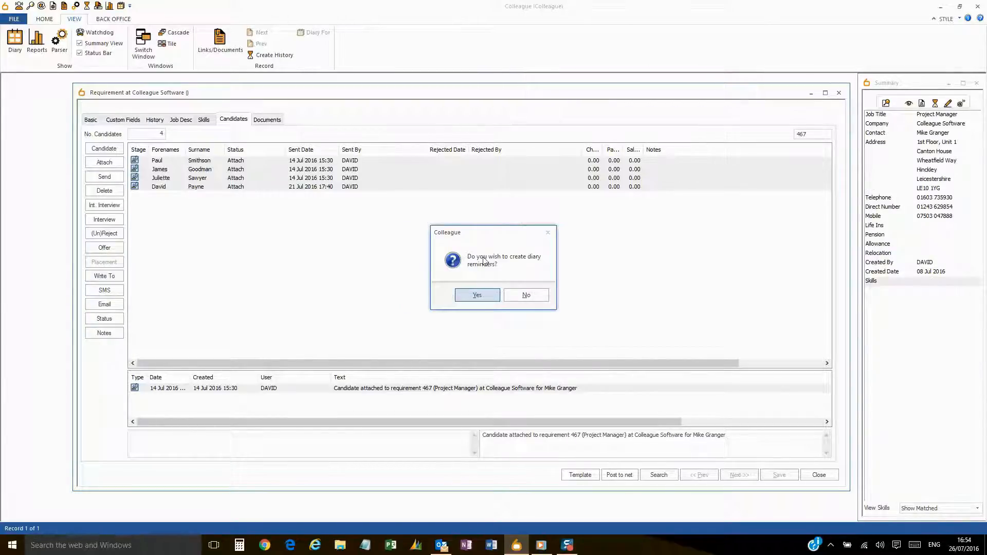
click(482, 298)
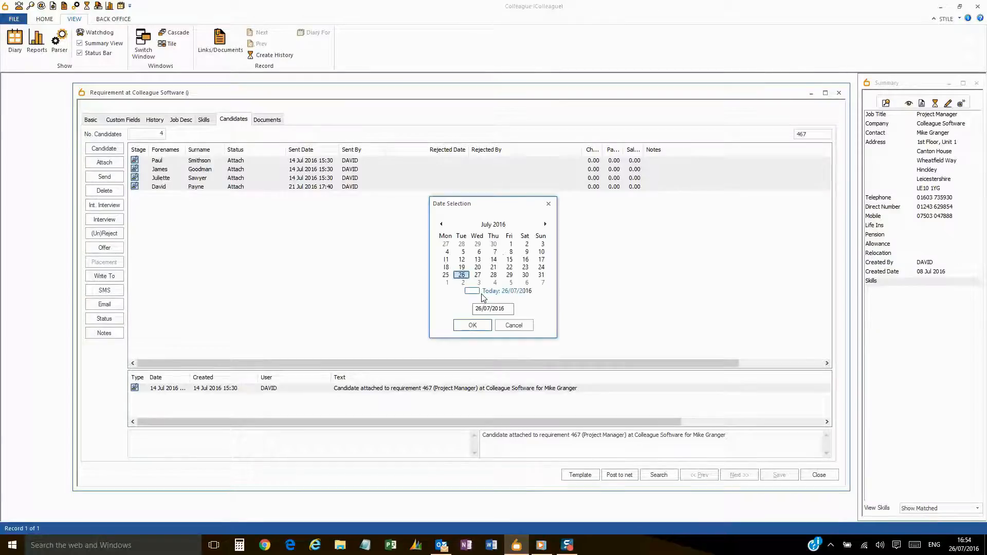
click(509, 276)
click(472, 325)
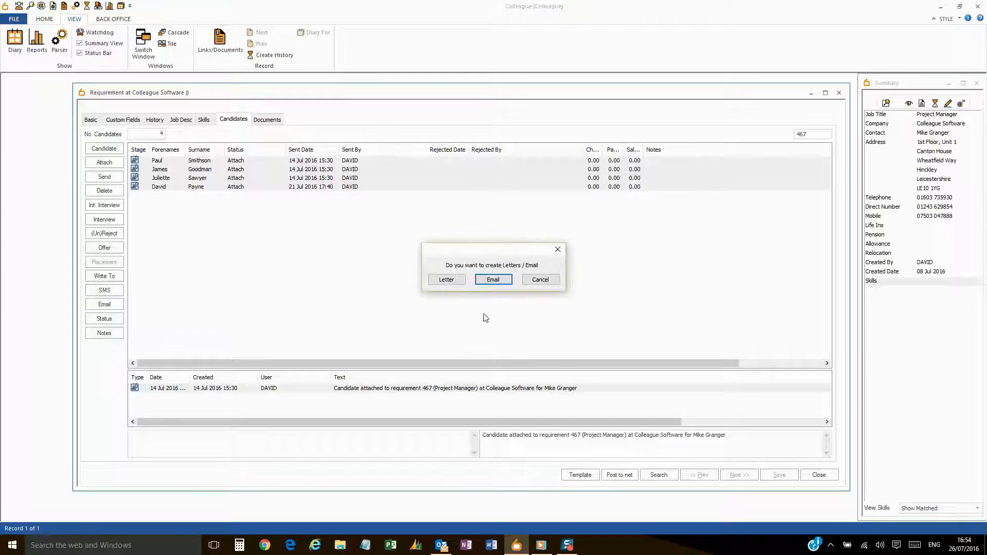
click(490, 280)
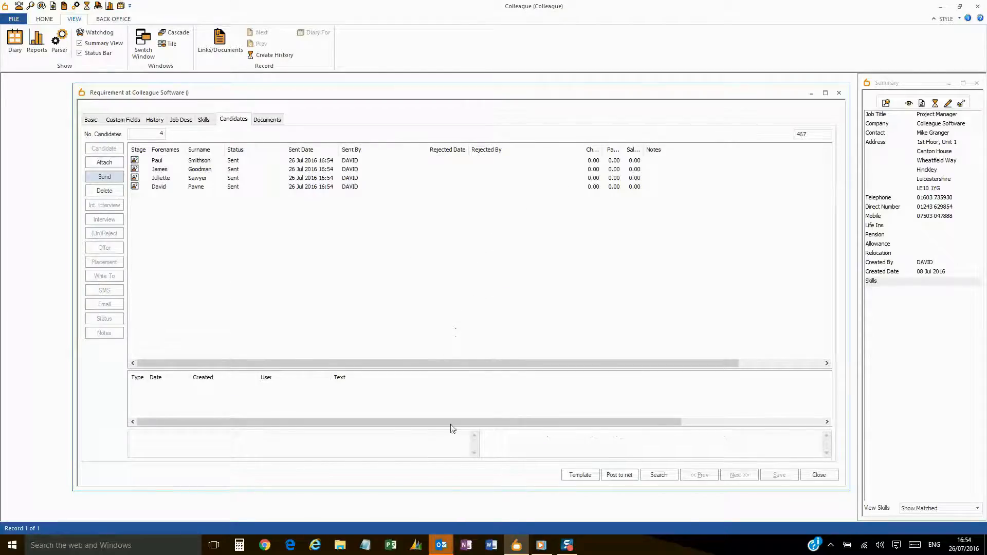
- Email the client the CV Send Template text with subject 'Please find the attached CVs'
click(485, 499)
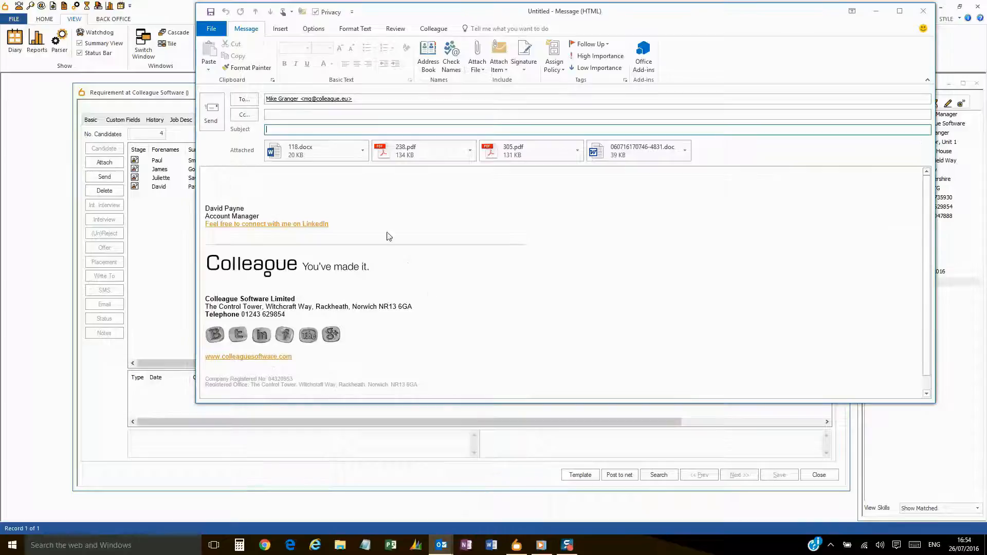
click(431, 31)
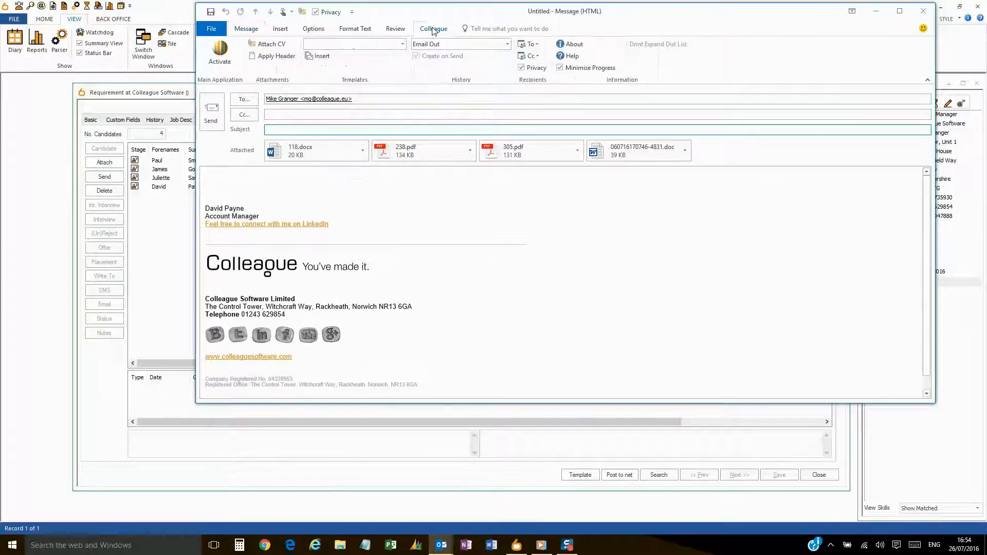
click(402, 44)
click(353, 66)
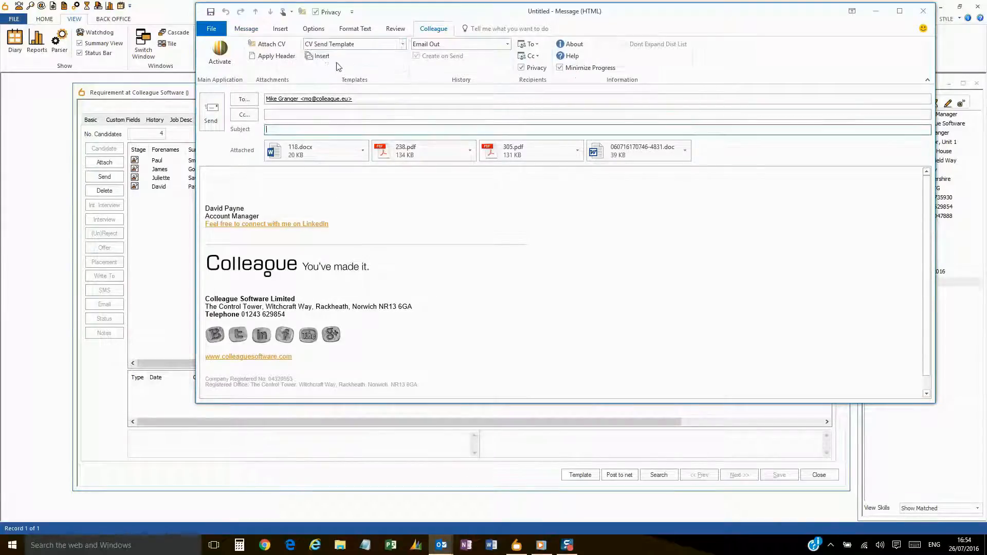
click(320, 55)
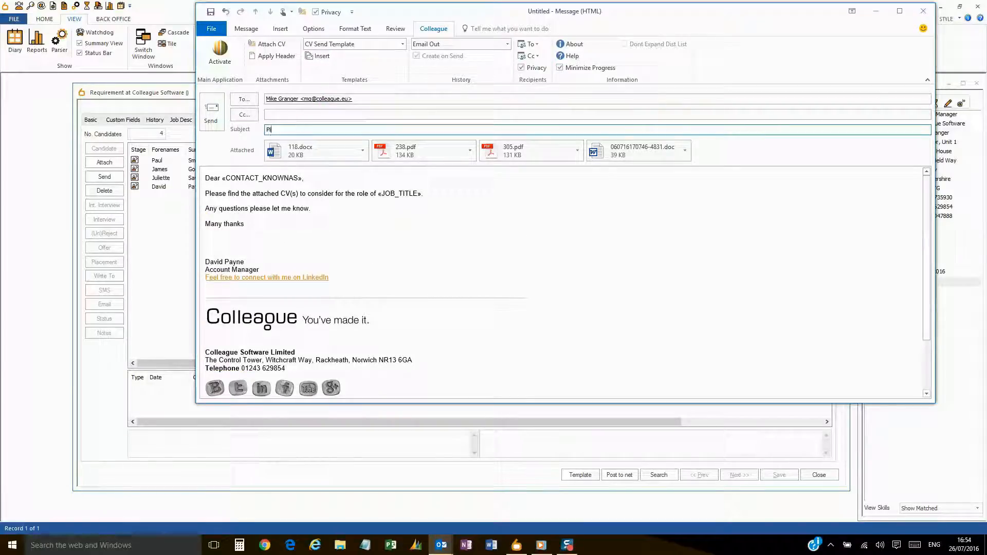
text(Please find the attached CVs)
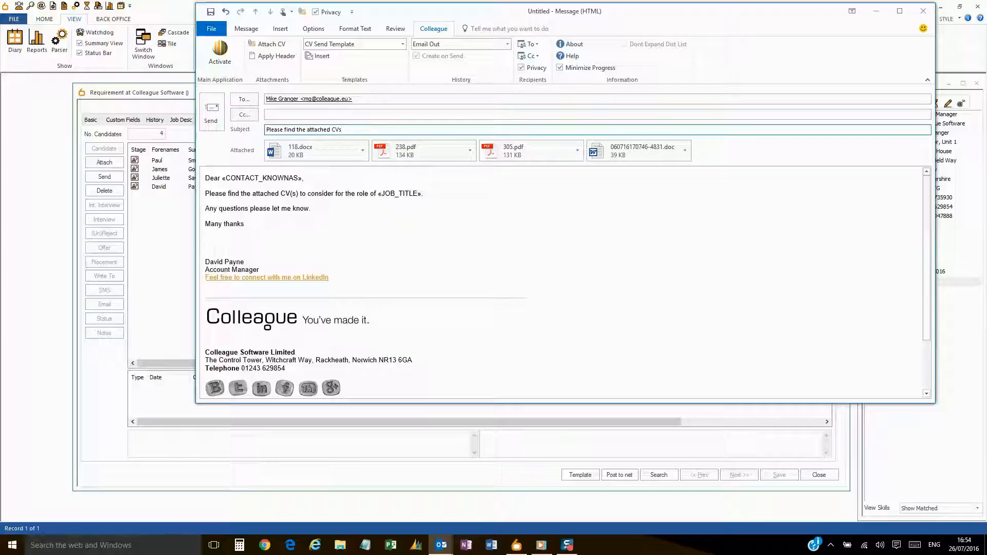
click(211, 114)
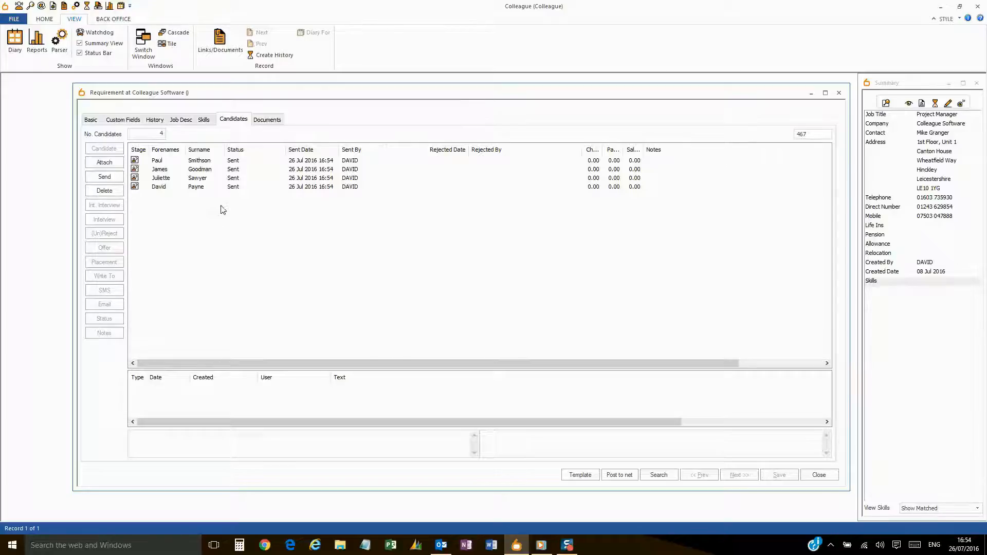
- Reject the second-listed candidate with the reason Not Enough Experience
click(207, 170)
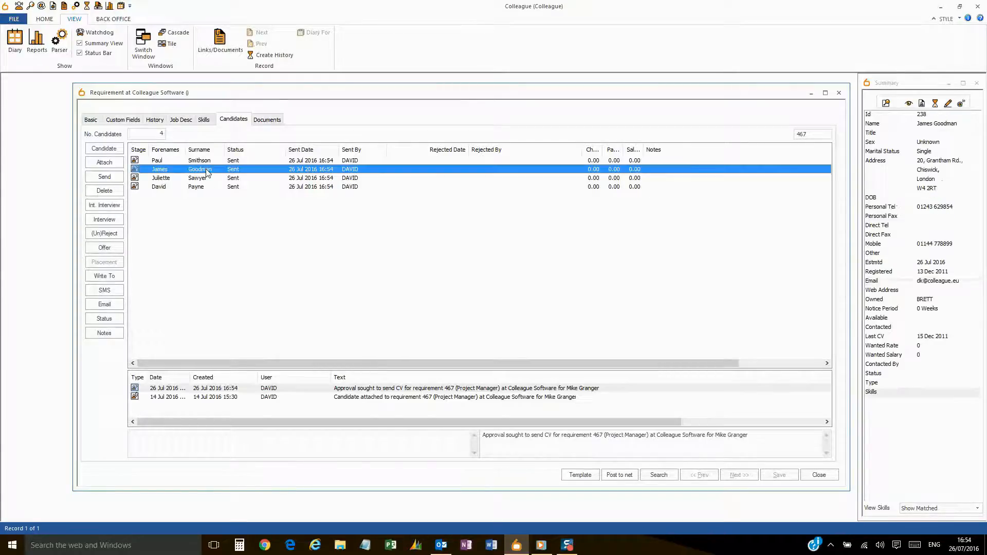
click(112, 234)
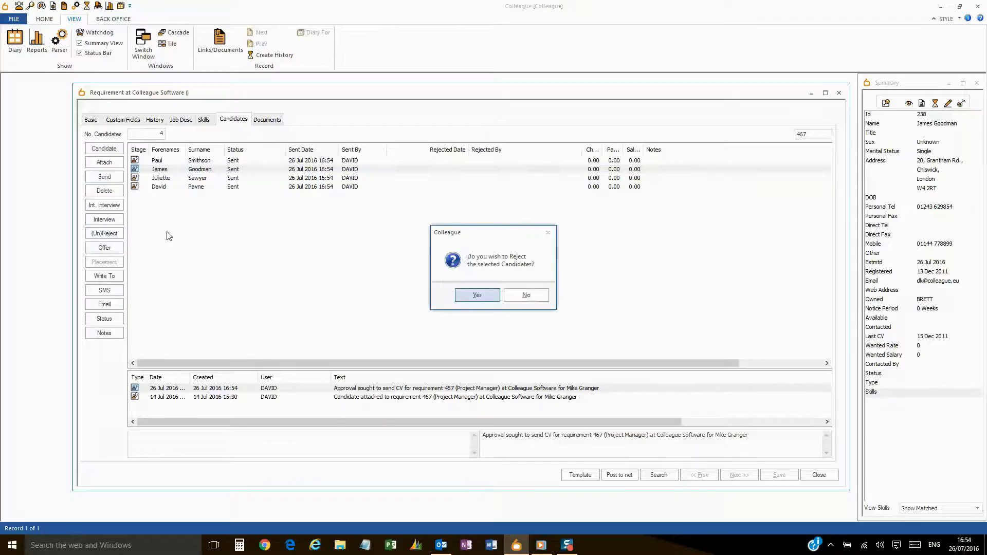
click(476, 295)
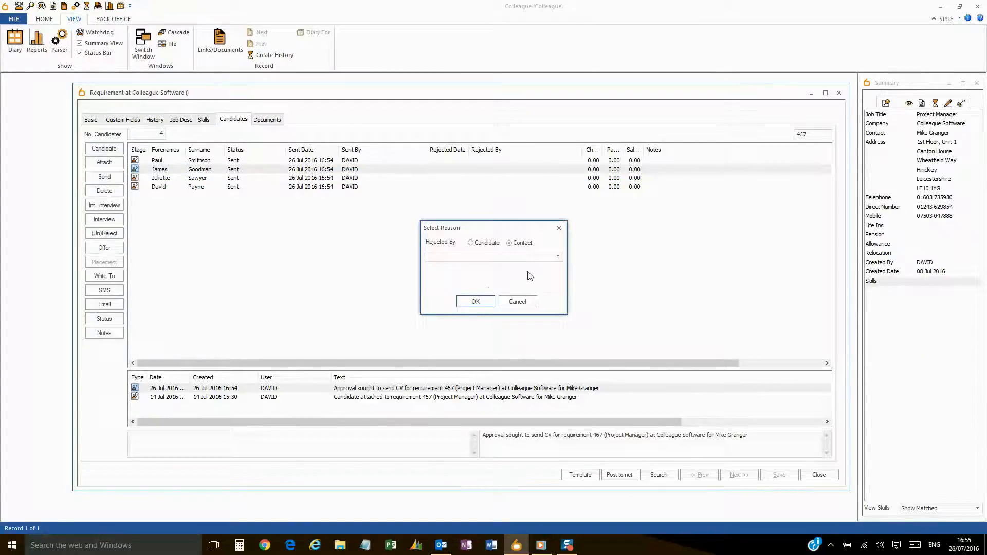
click(558, 256)
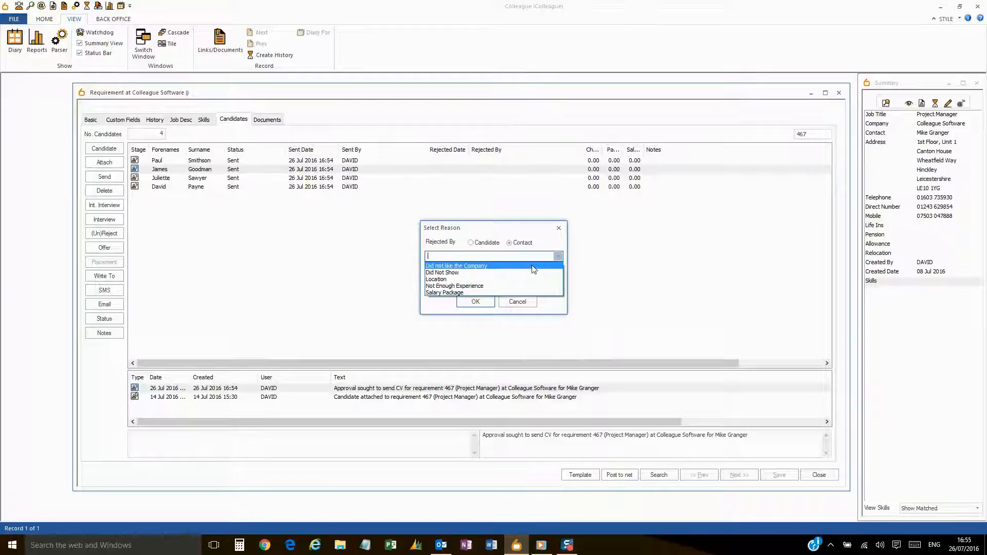
click(527, 286)
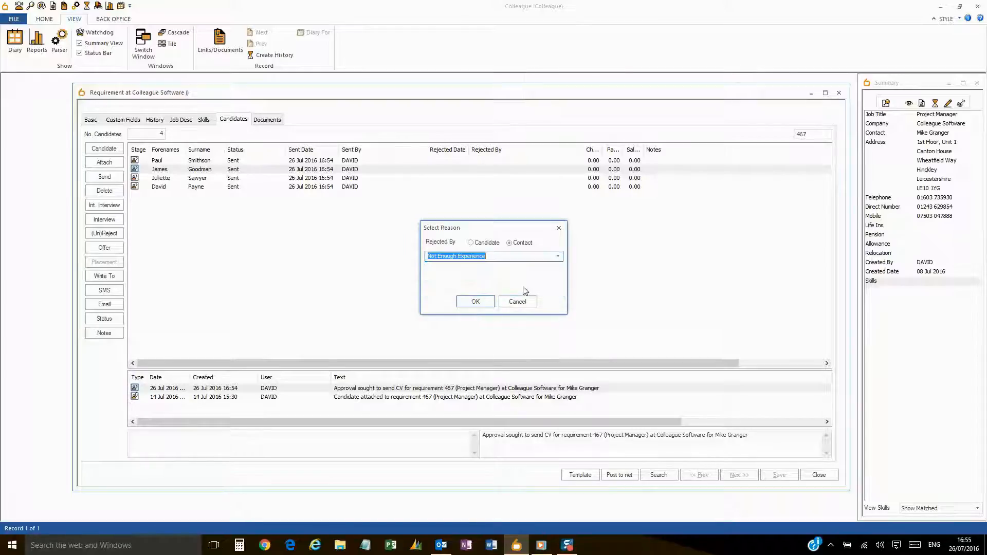
click(476, 301)
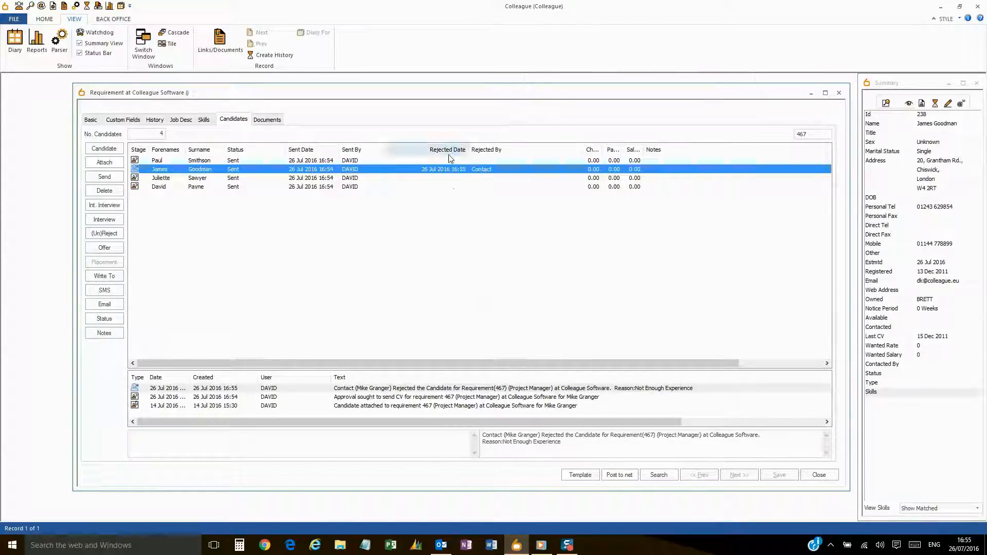
- Start arranging an interview for the first-listed candidate
click(242, 214)
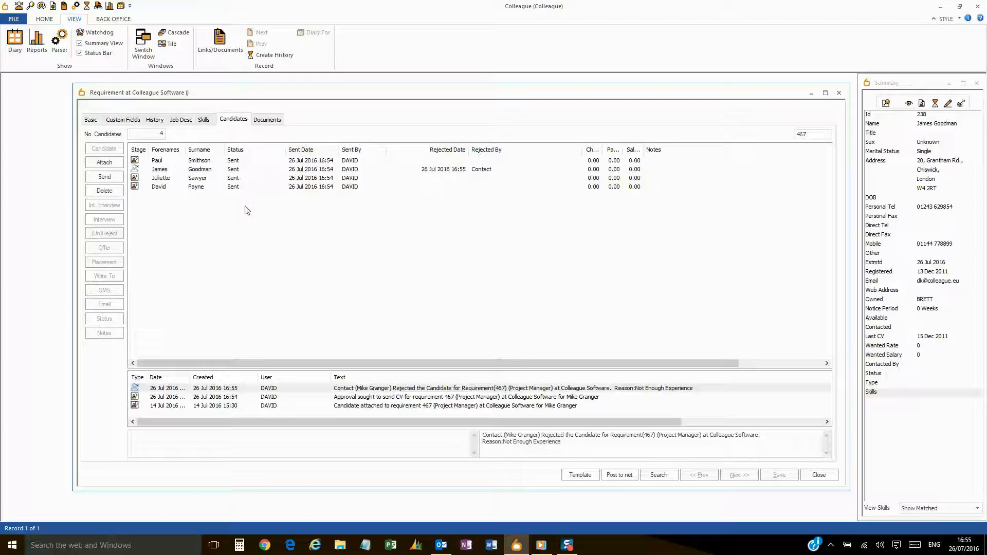
click(232, 161)
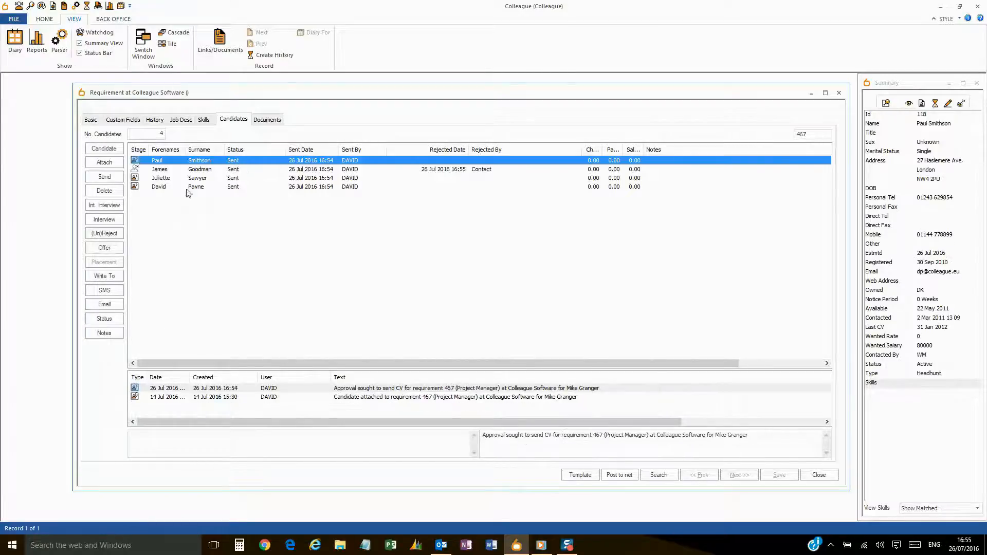
click(105, 219)
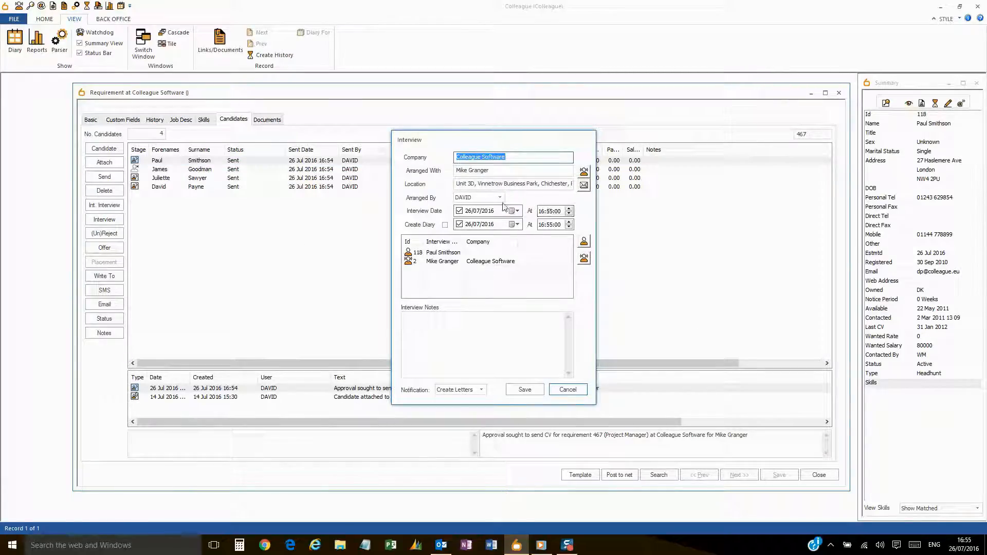
- Set the interview date to 27 Jul 2016 at 12:00
click(517, 211)
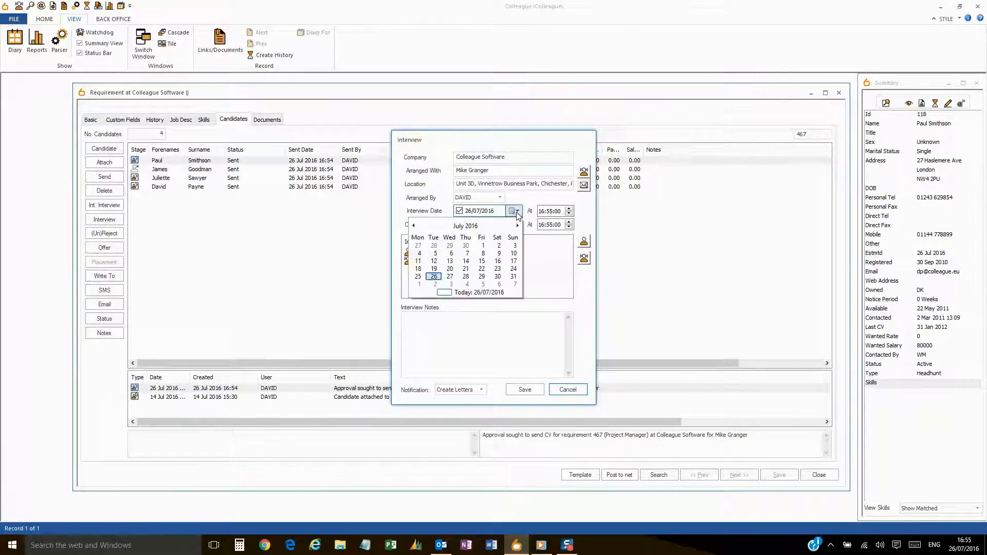
click(450, 276)
click(541, 211)
text(12)
click(549, 211)
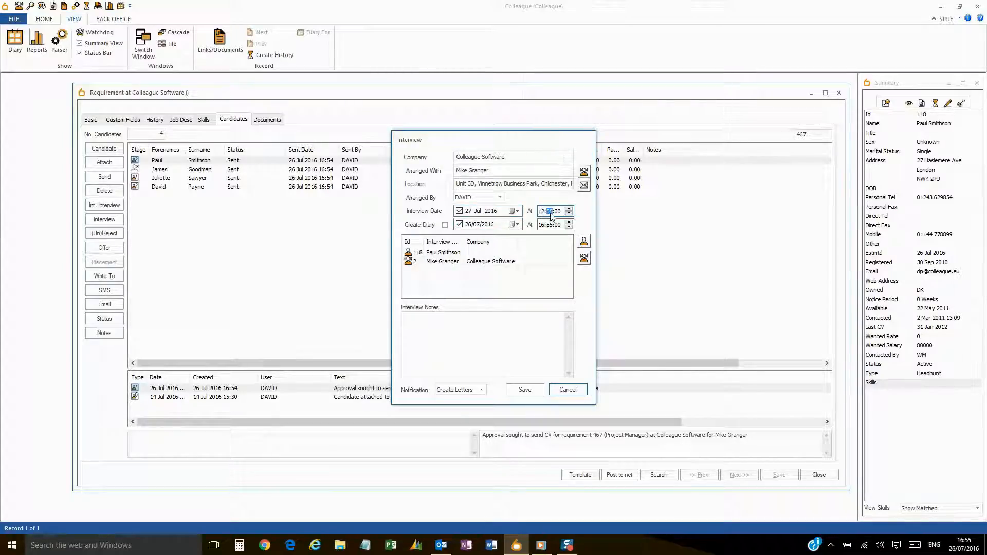
text(00)
- Create a diary entry for 27/07/2016 at 12:00
click(445, 226)
click(515, 225)
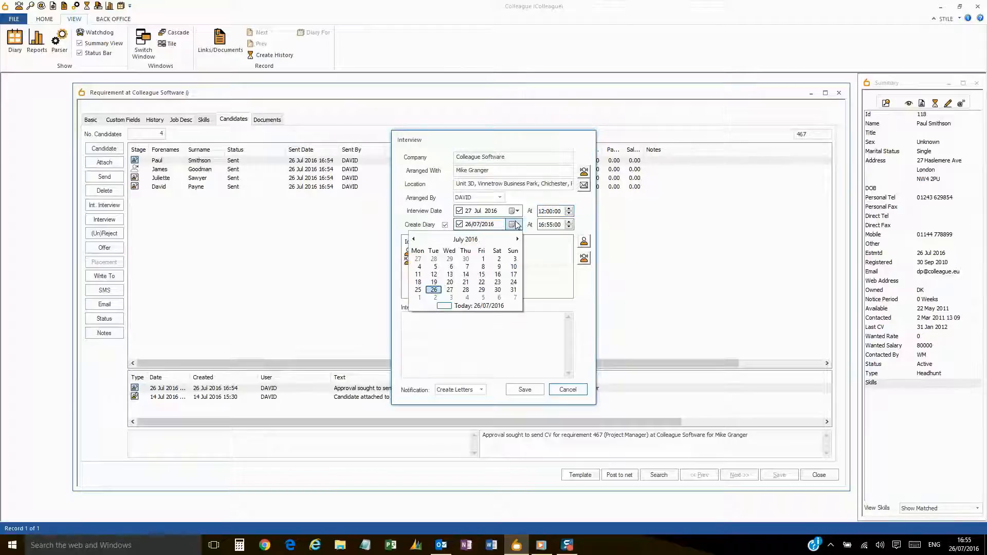
click(452, 291)
click(485, 319)
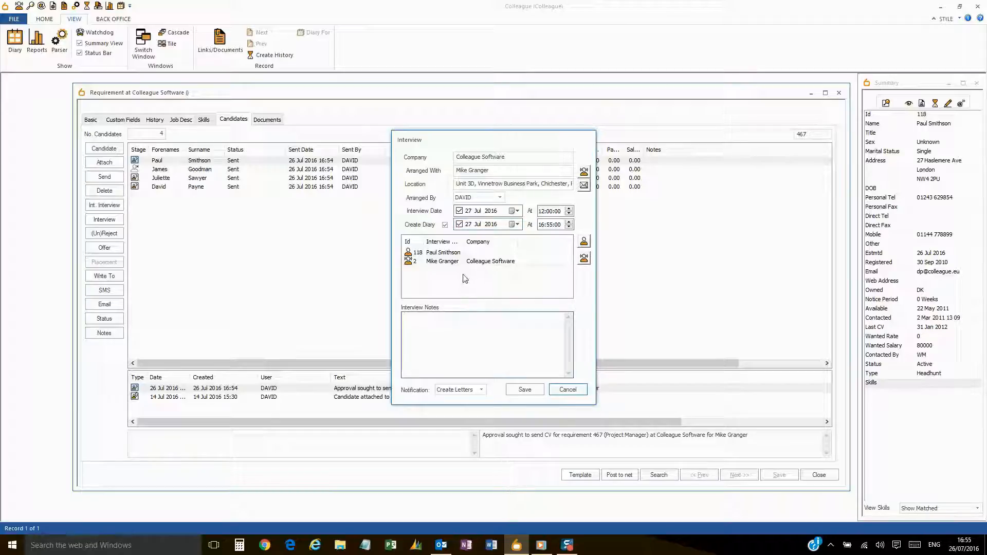
click(541, 225)
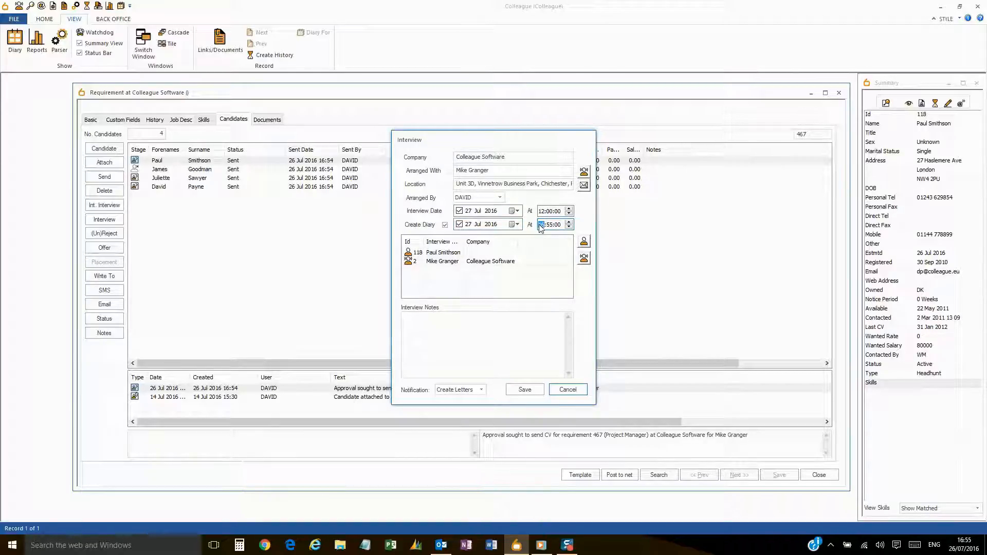
text(12)
click(549, 225)
text(00)
click(472, 334)
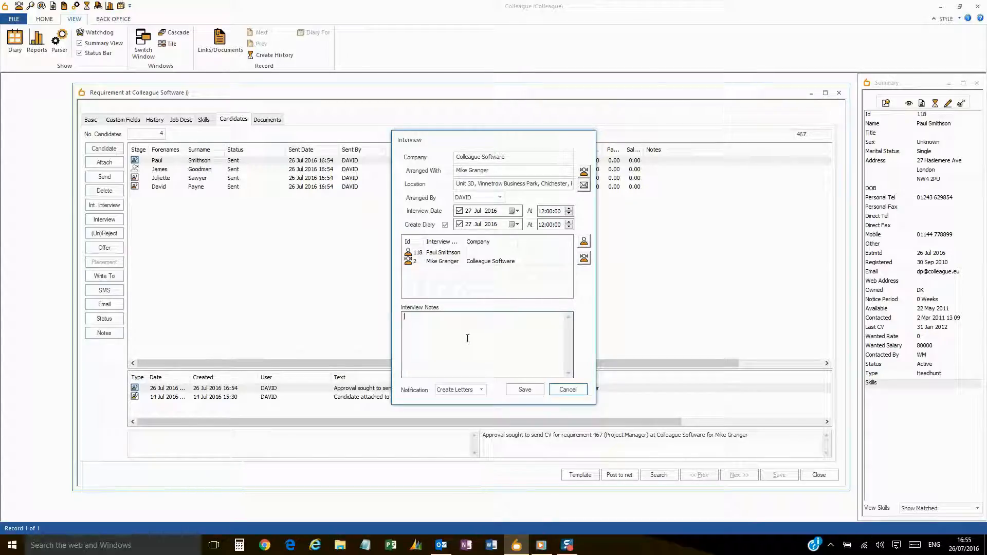
- Choose Email Candidate notification, save the interview, and copy the other participants on the email
click(478, 393)
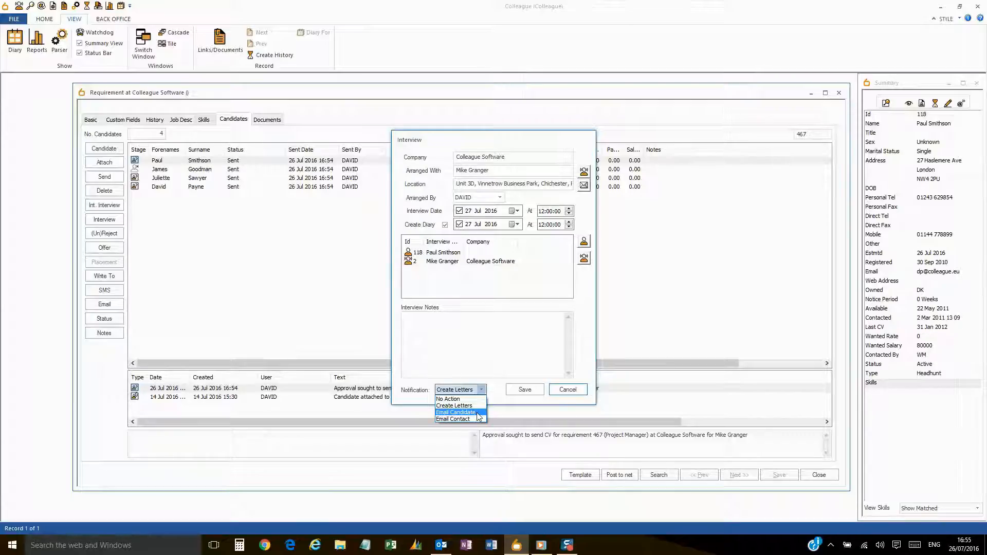
click(479, 413)
click(510, 354)
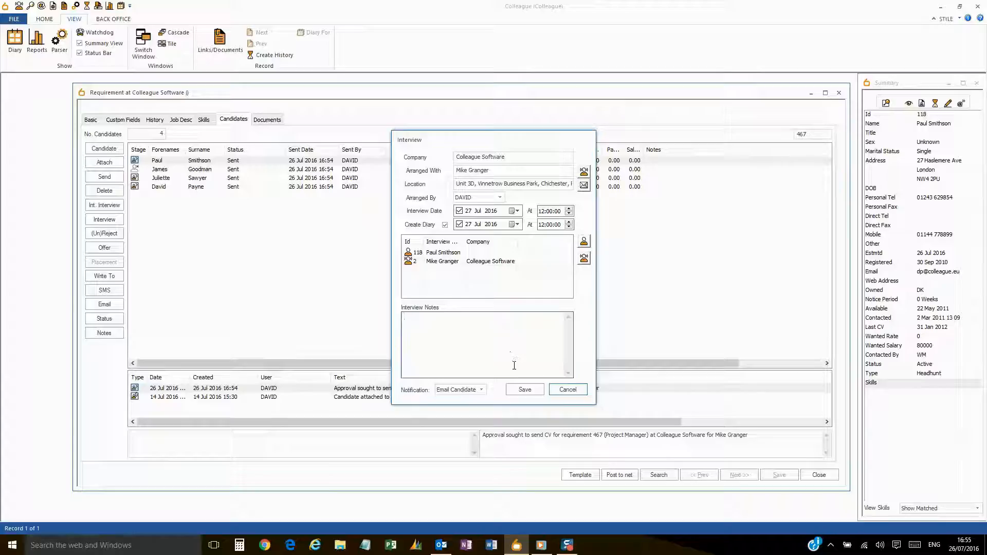
click(520, 391)
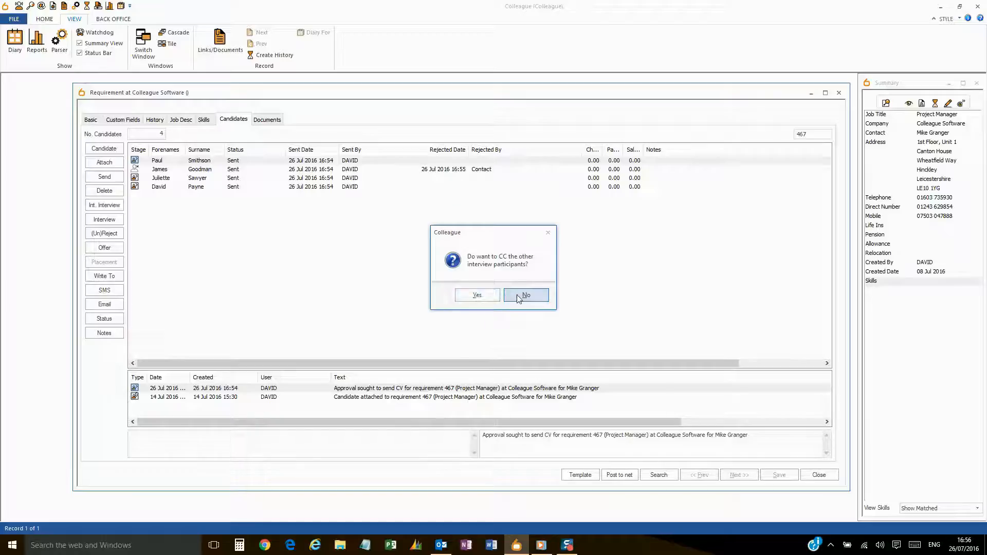
click(486, 294)
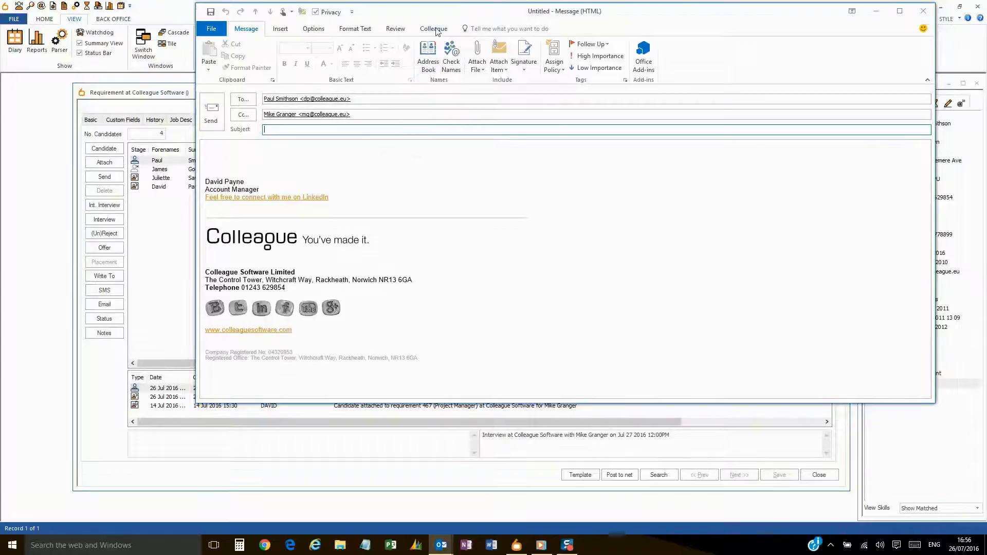
- Send the Candidate Interview template email with subject 'Please find the below interview details'
click(433, 28)
click(395, 45)
click(384, 65)
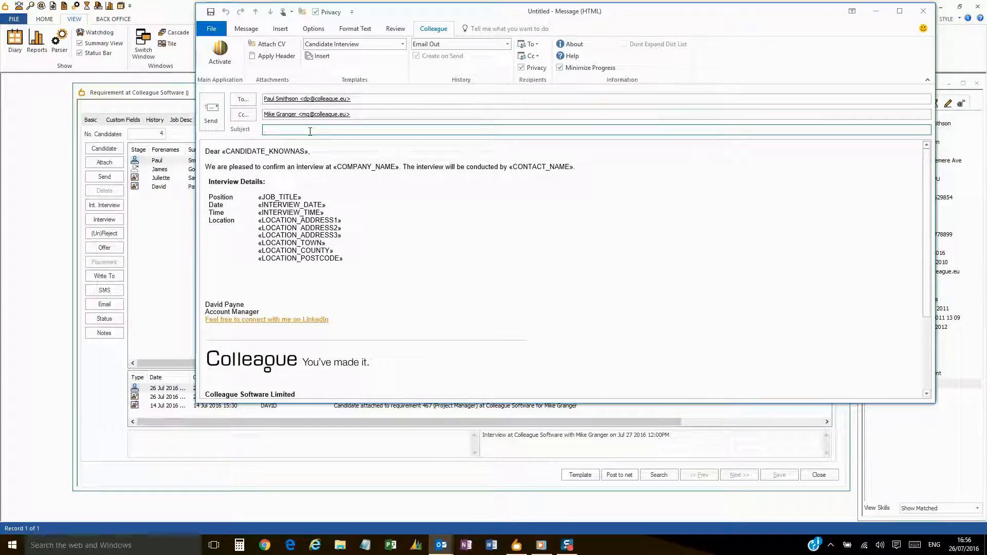
text(Please find the)
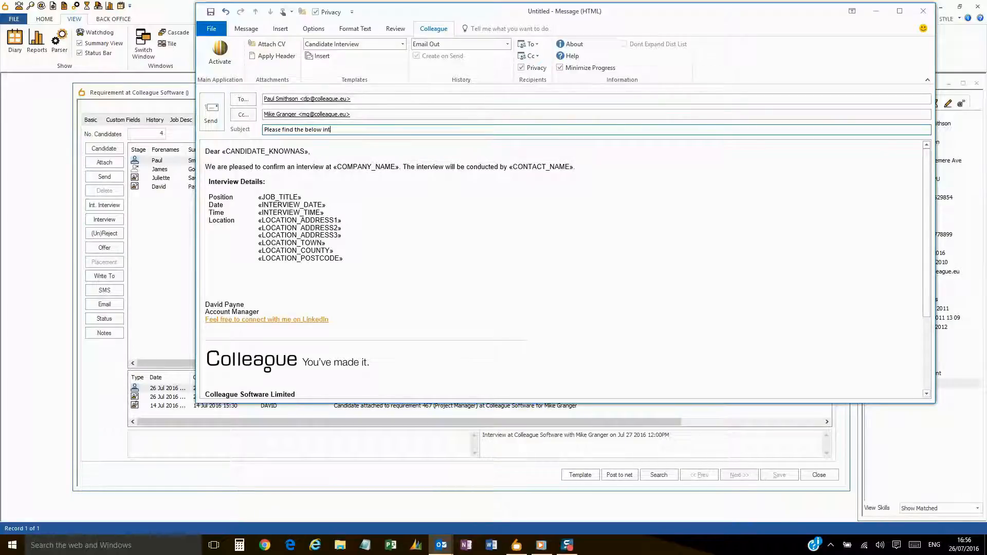
text(below interview details)
click(211, 119)
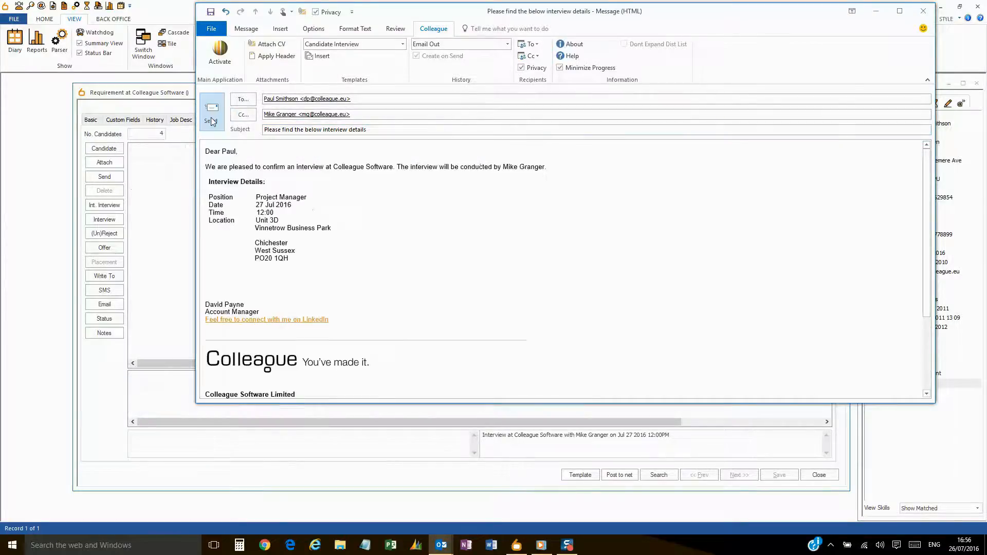
click(210, 224)
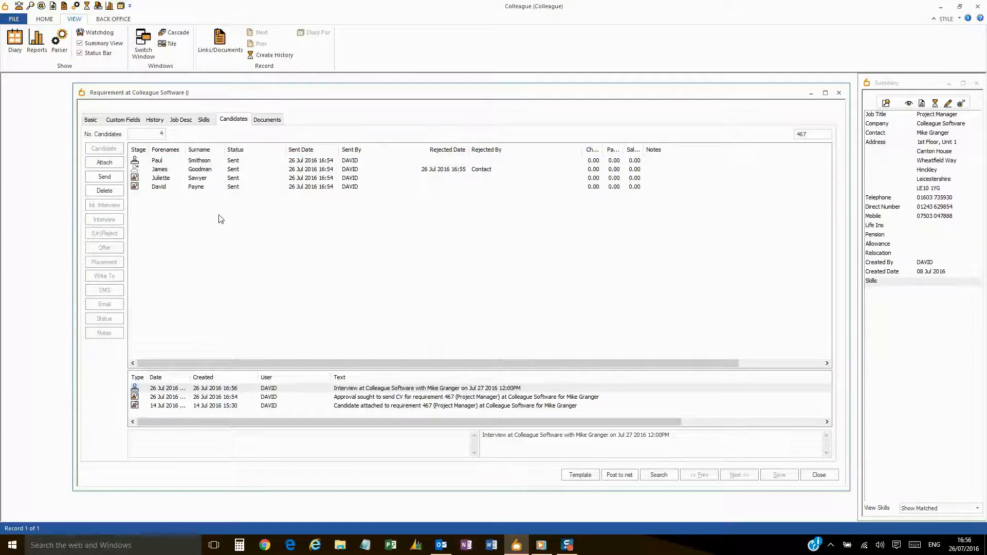
- Reject the fourth-listed candidate for Not Enough Experience, then reselect the interviewed candidate
click(205, 188)
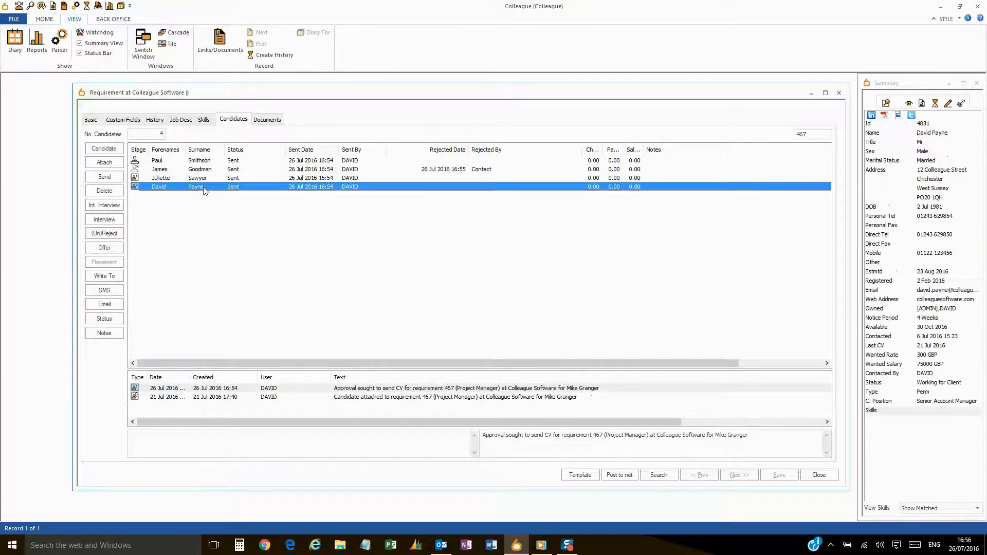
click(121, 232)
click(476, 296)
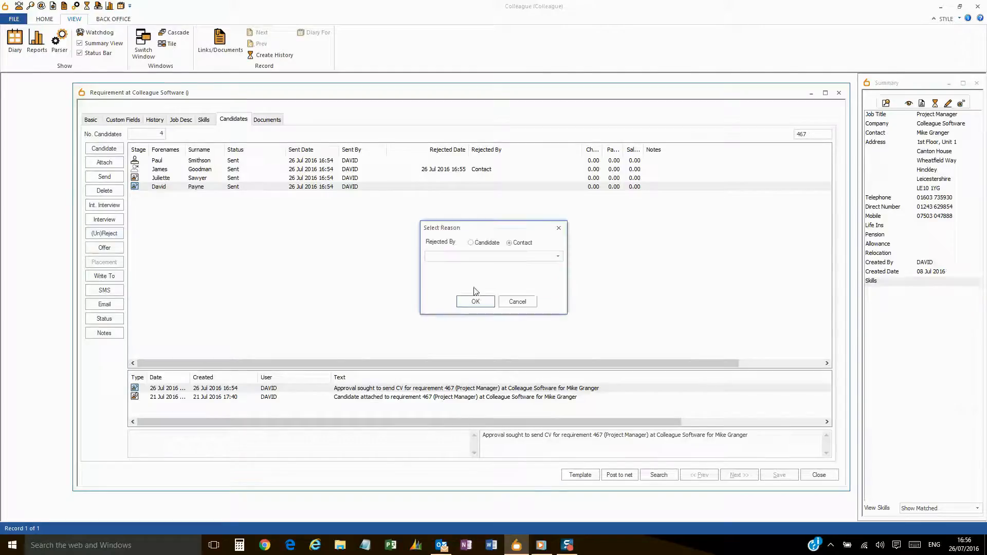
click(556, 256)
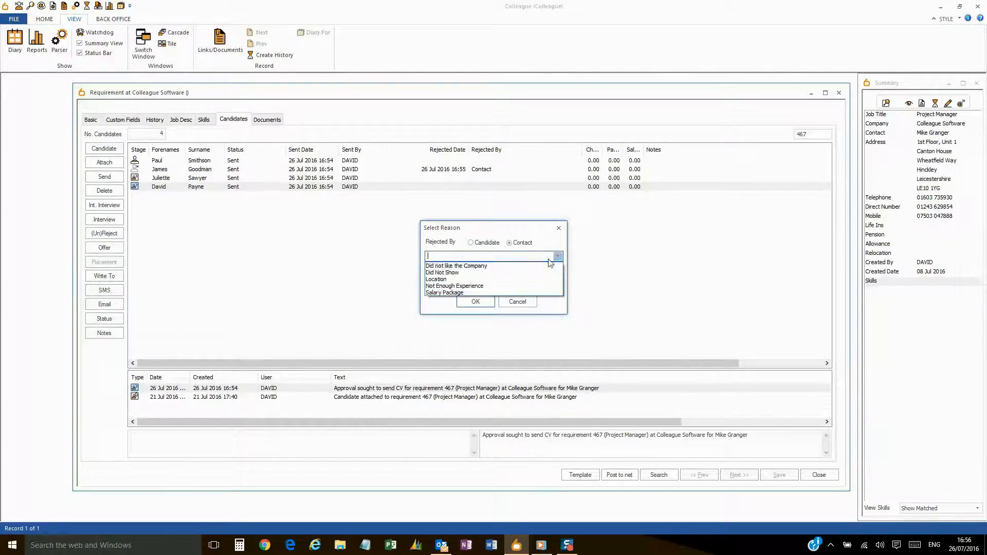
click(492, 285)
click(487, 301)
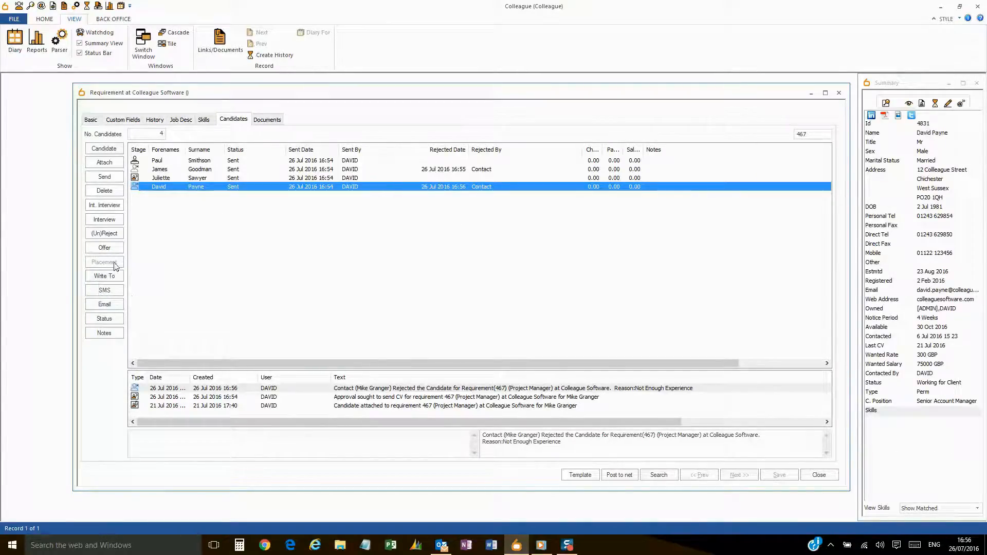
click(217, 163)
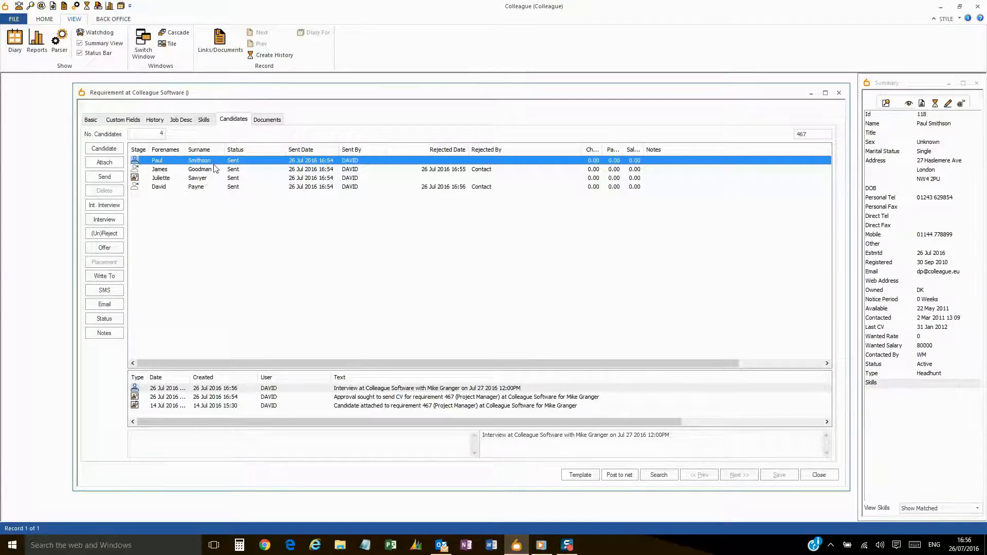
- Change the interviewed candidate's status to Interested
click(105, 319)
click(492, 302)
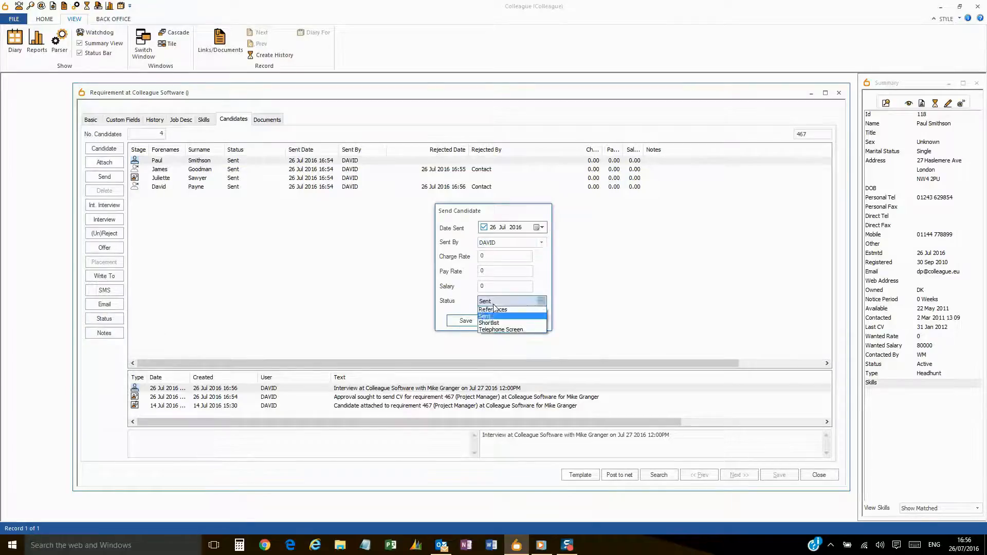
click(496, 347)
click(465, 320)
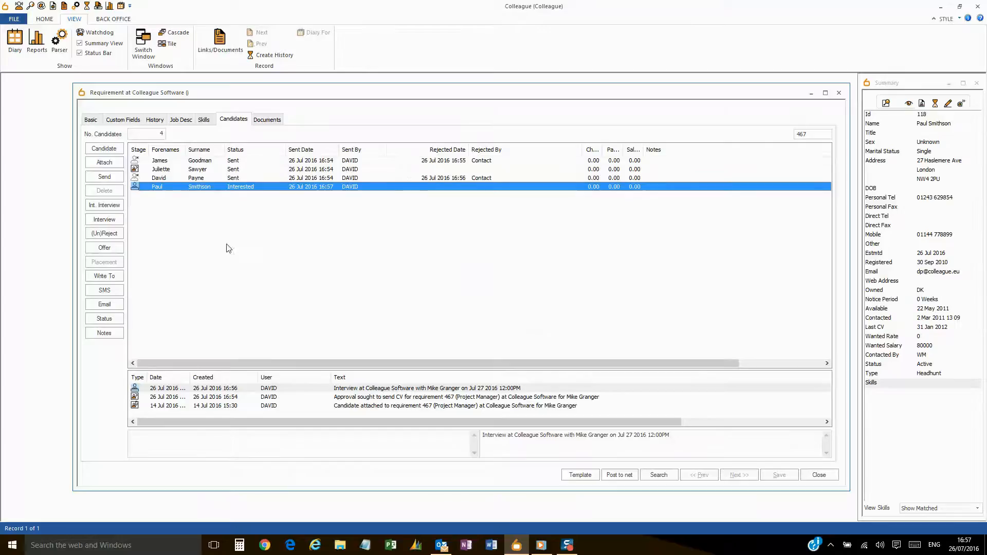
- Add the note 'Great Feedback' to the interviewed candidate
click(108, 334)
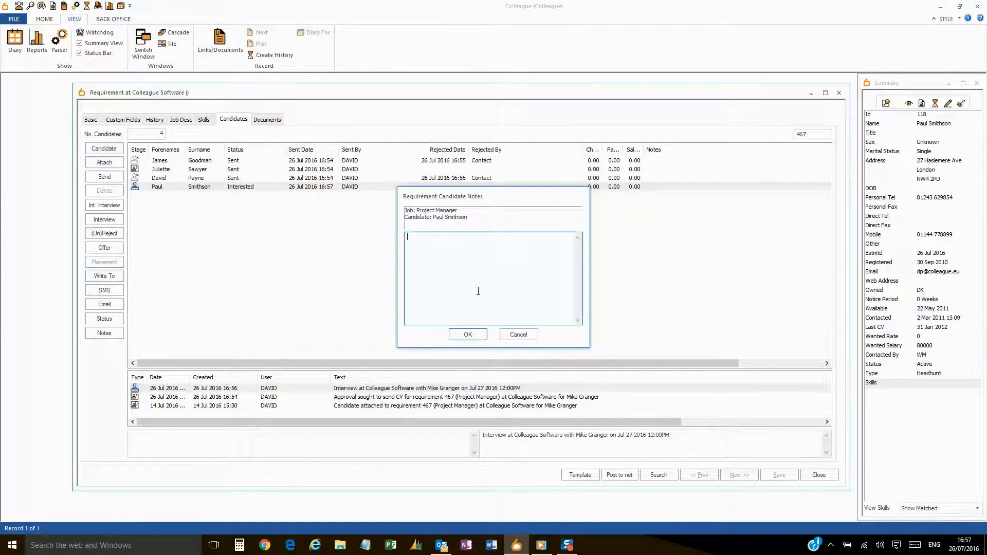
text(Great Feedback)
click(467, 334)
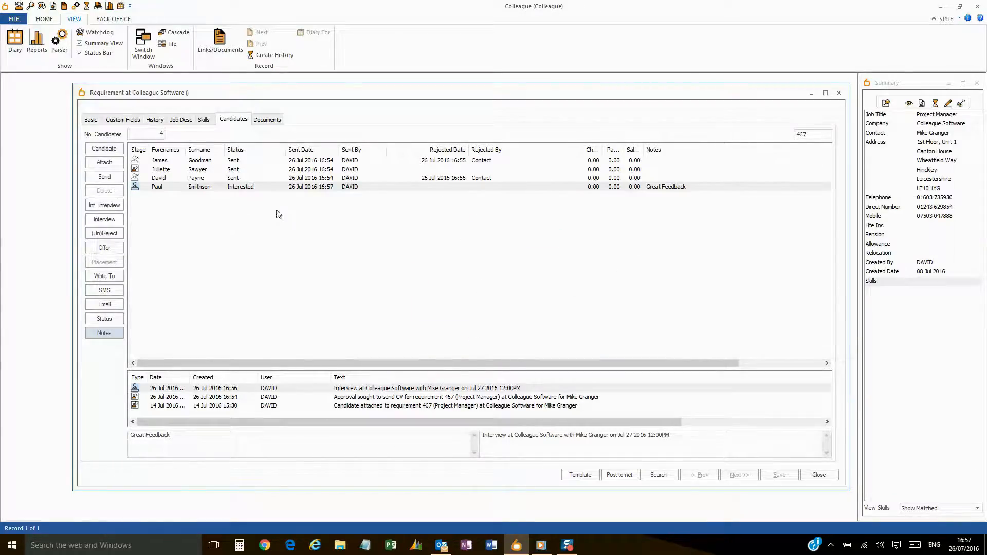
click(375, 260)
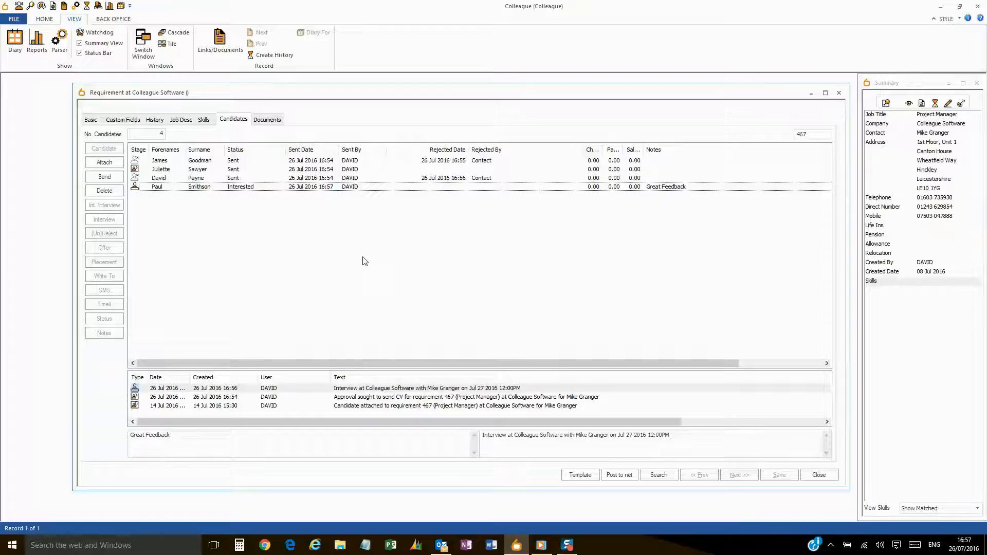
- Start an offer for the interviewed candidate, running 1 August to 1 December 2016
click(247, 189)
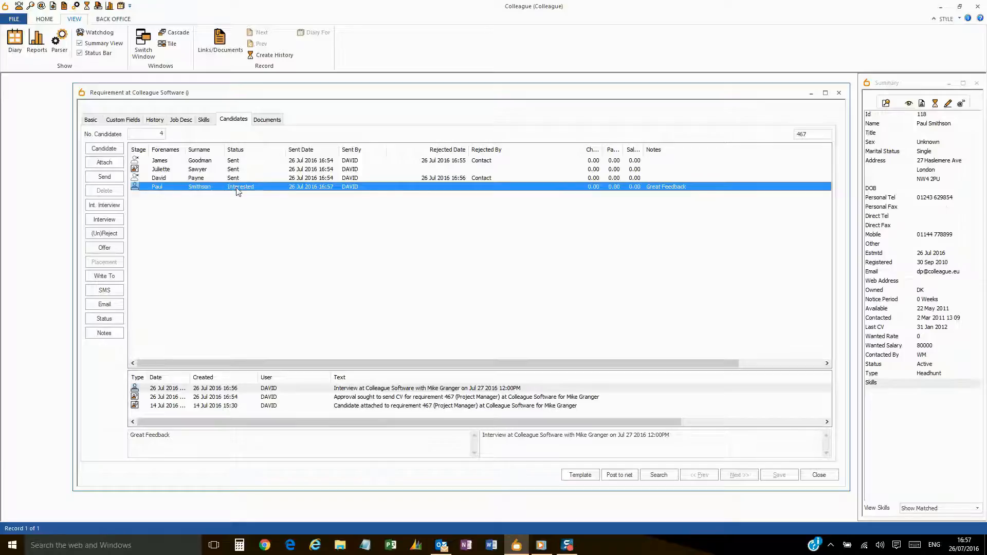
click(105, 249)
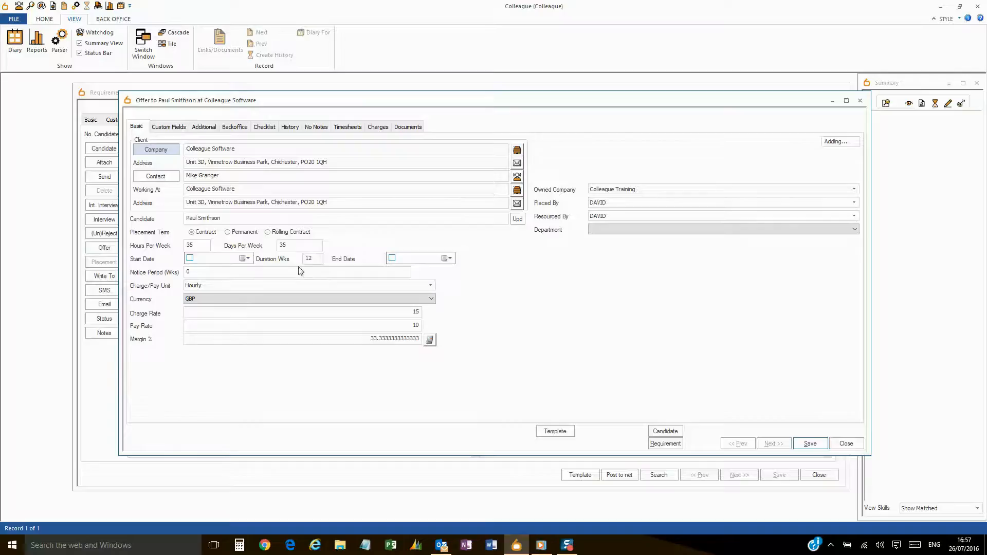
click(247, 258)
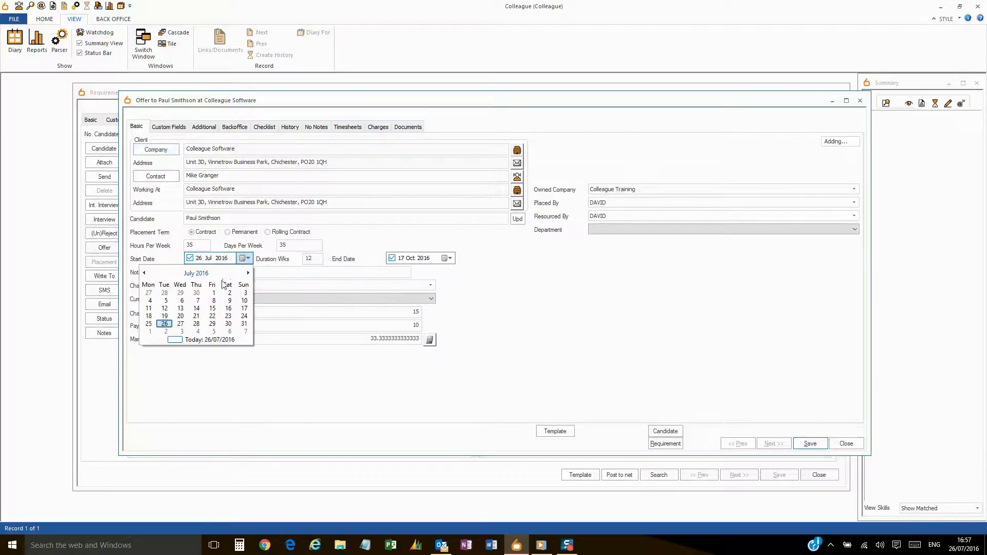
click(248, 273)
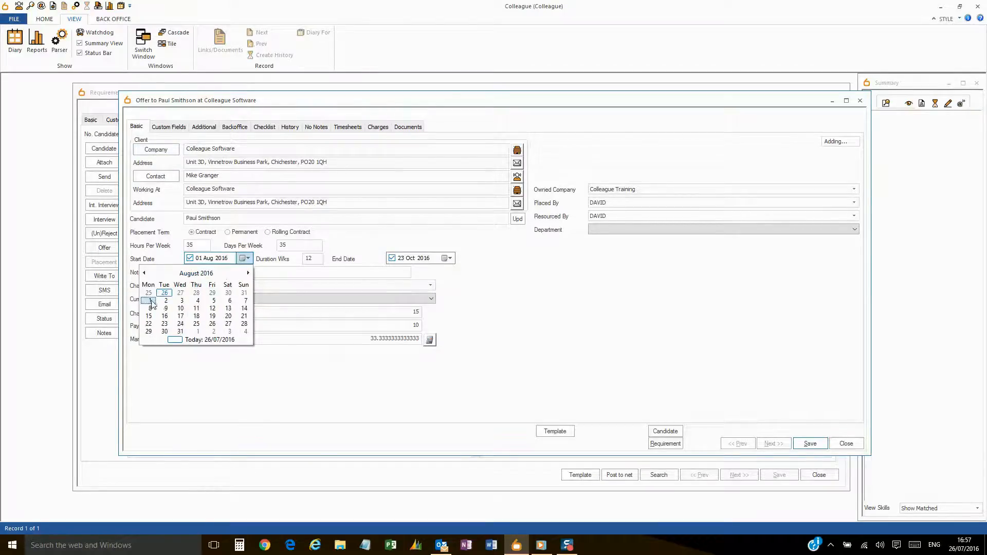
click(150, 301)
click(449, 258)
click(451, 273)
click(451, 274)
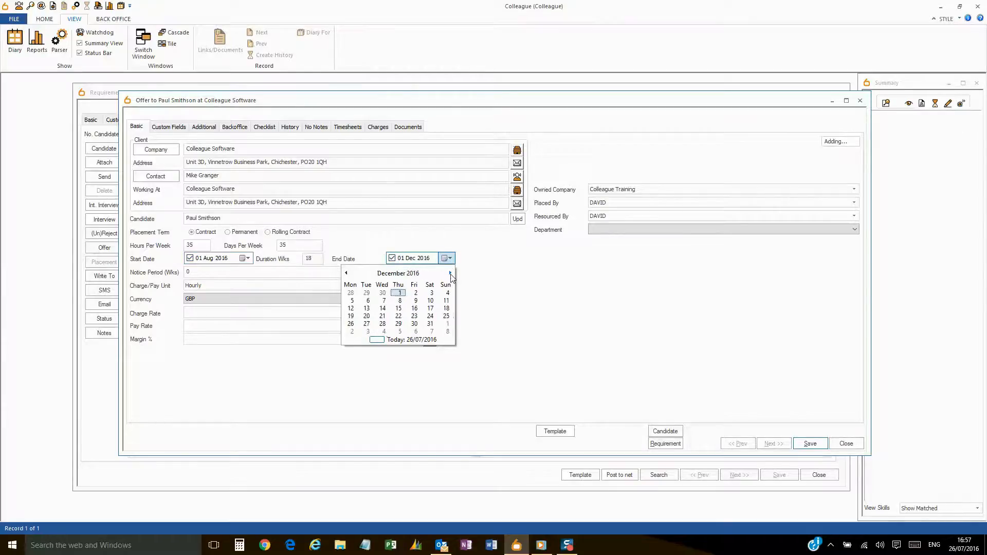
click(398, 293)
- Set notice to 4, 5 days per week, weekly charge 1000 and pay 900, then save the offer
click(179, 272)
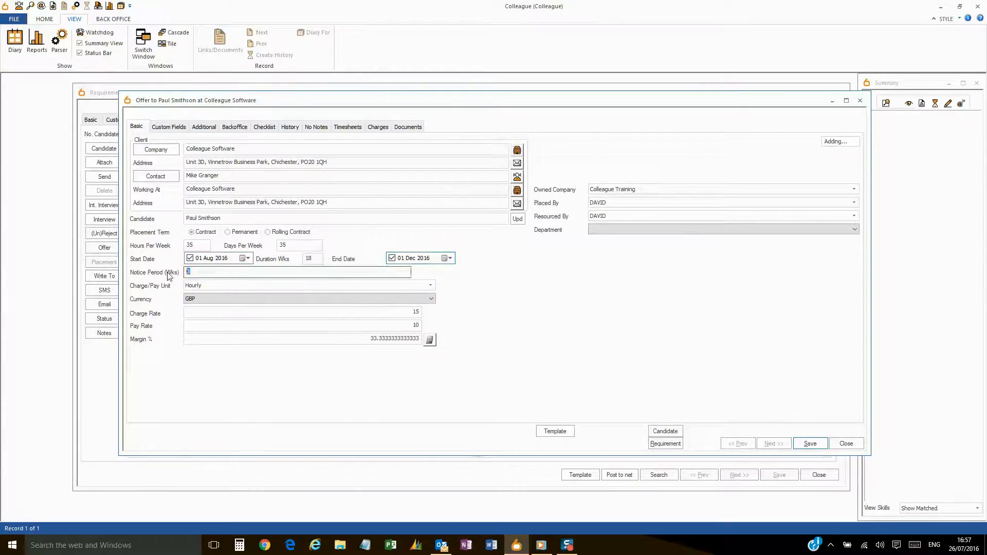
text(4)
click(292, 248)
text(5)
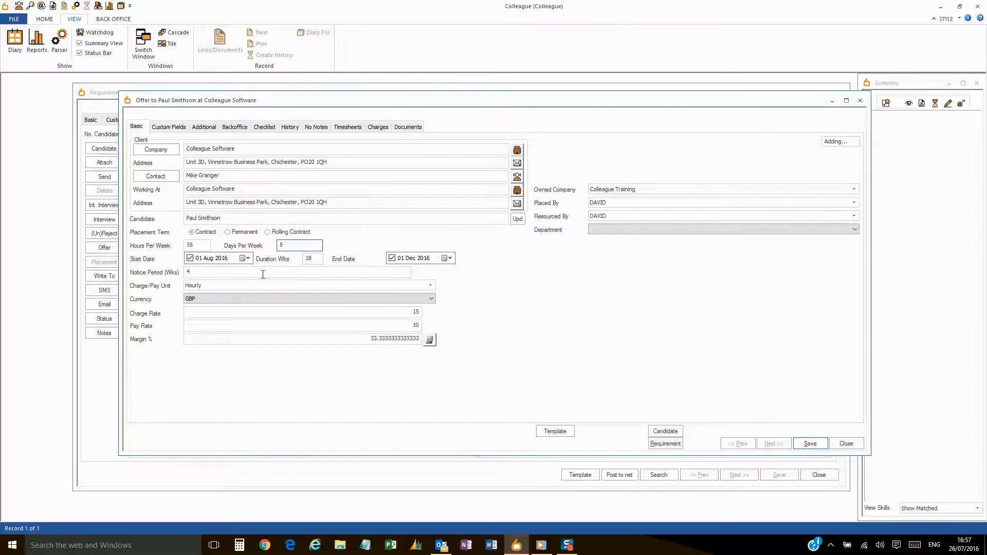
click(257, 283)
click(254, 308)
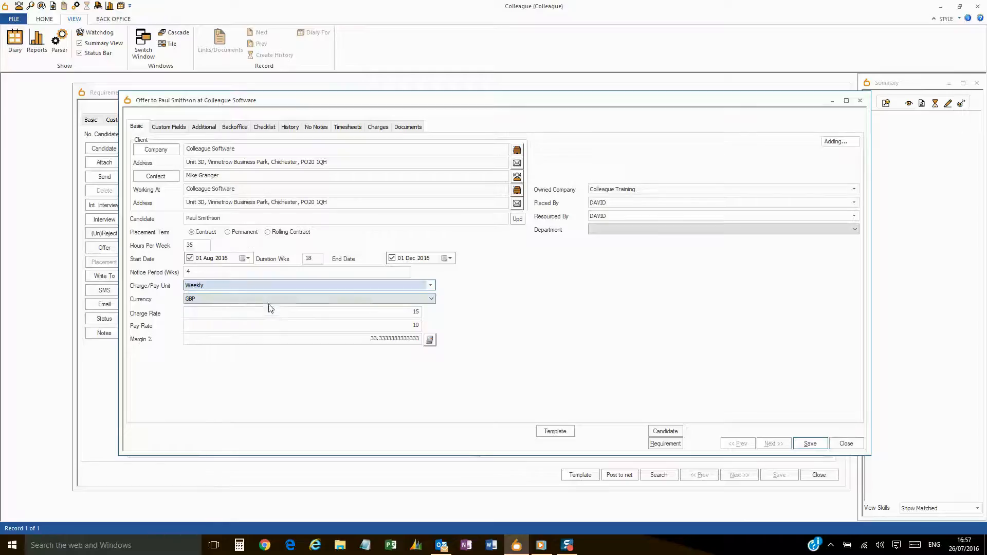
click(389, 313)
drag(389, 314, 440, 321)
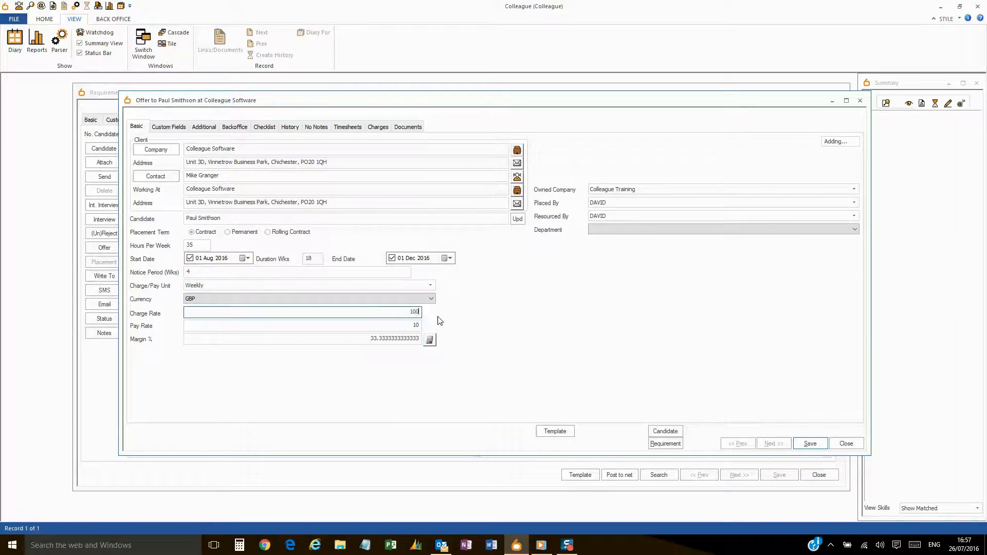
key(Tab)
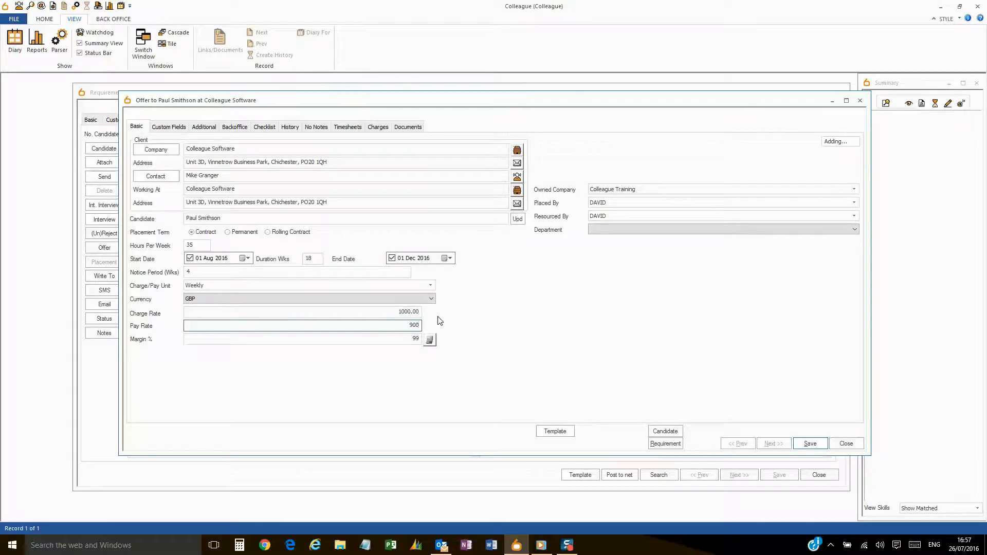
key(Tab)
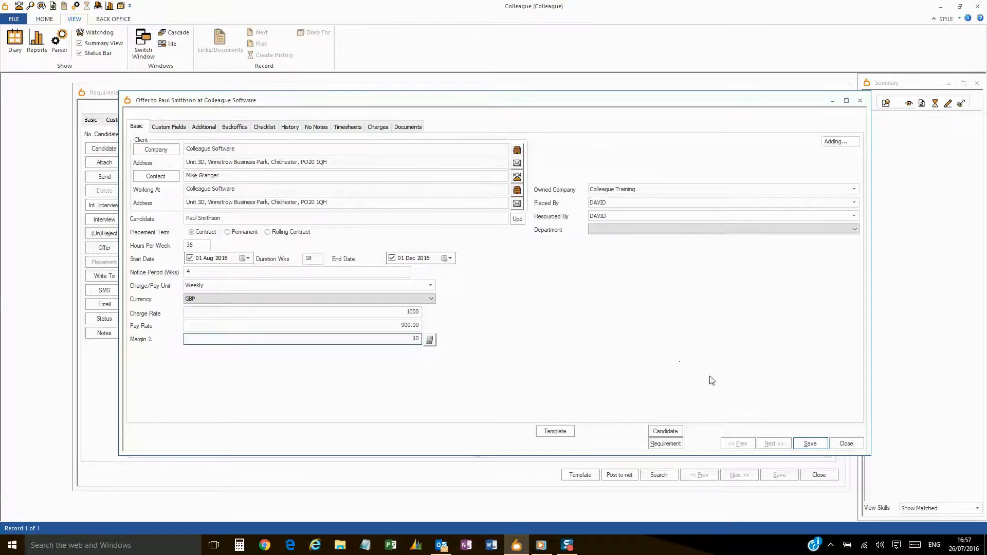
click(810, 444)
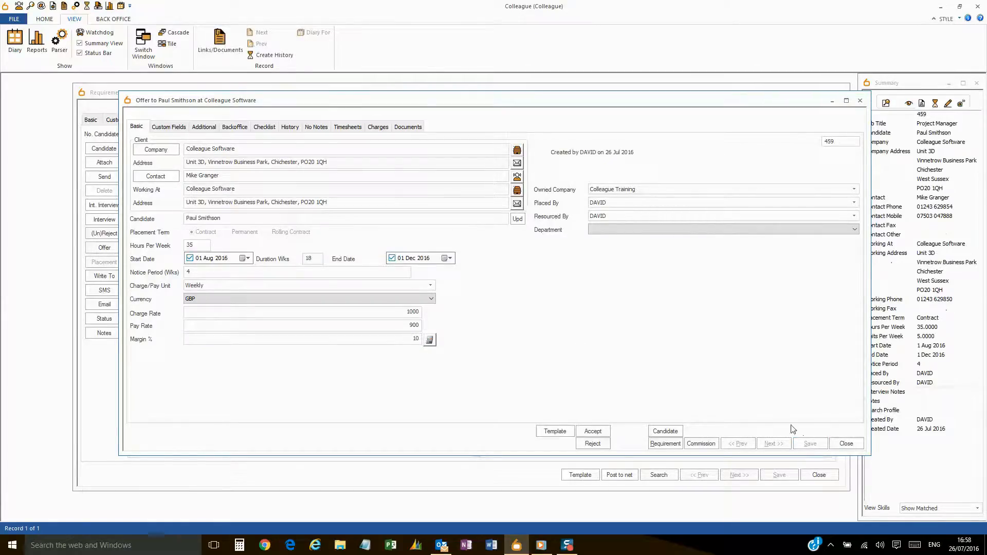
- Accept the offer into a placement and add a finish-date reminder to the consultant's diary
click(592, 432)
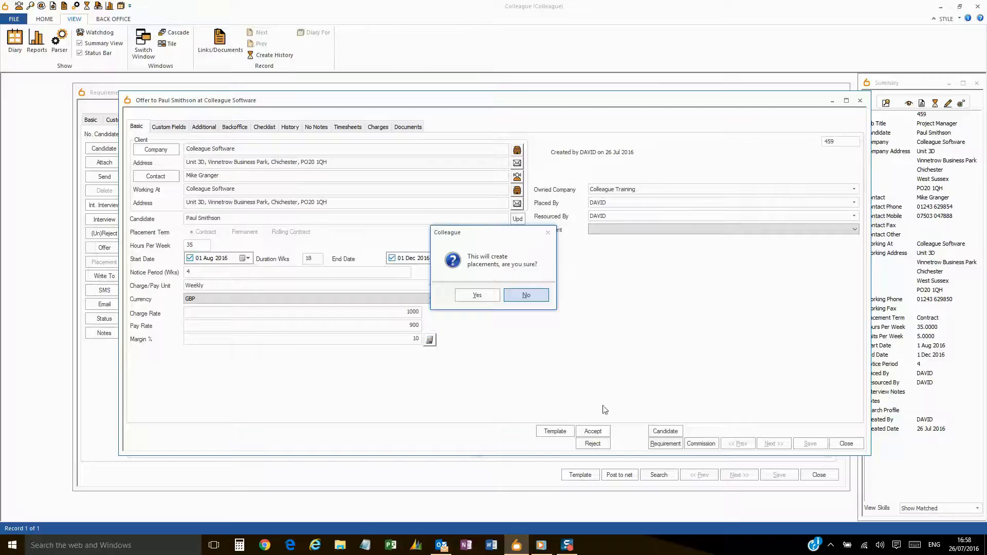
click(477, 296)
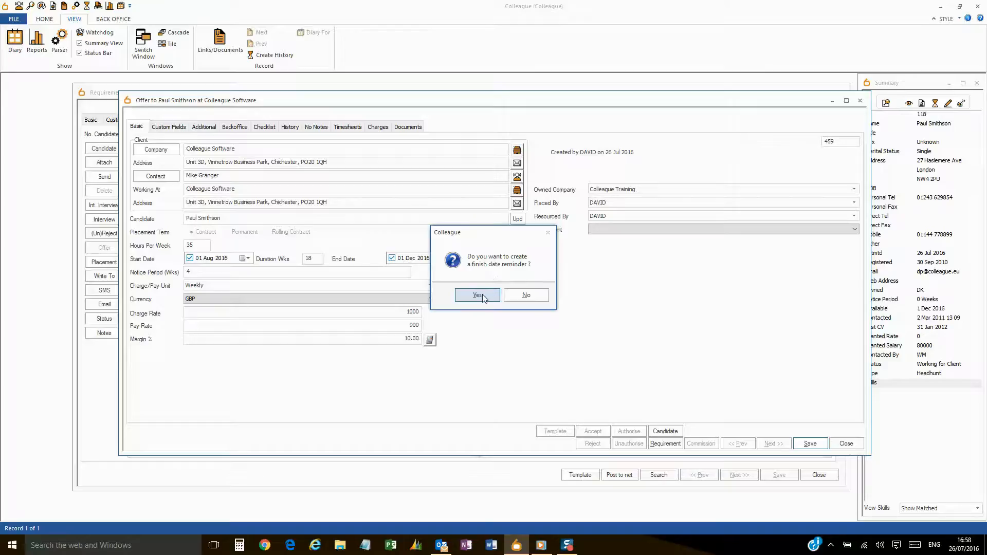
click(485, 297)
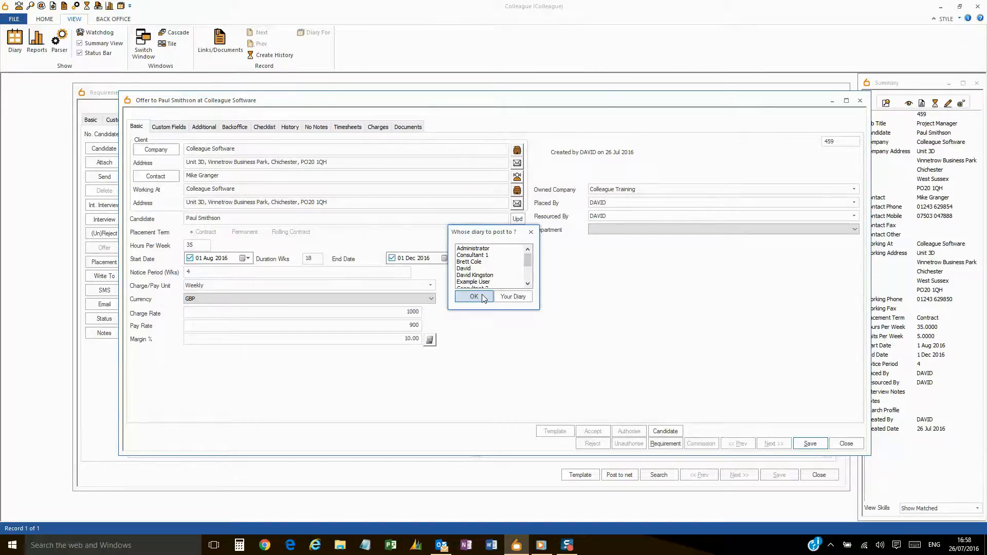
click(491, 270)
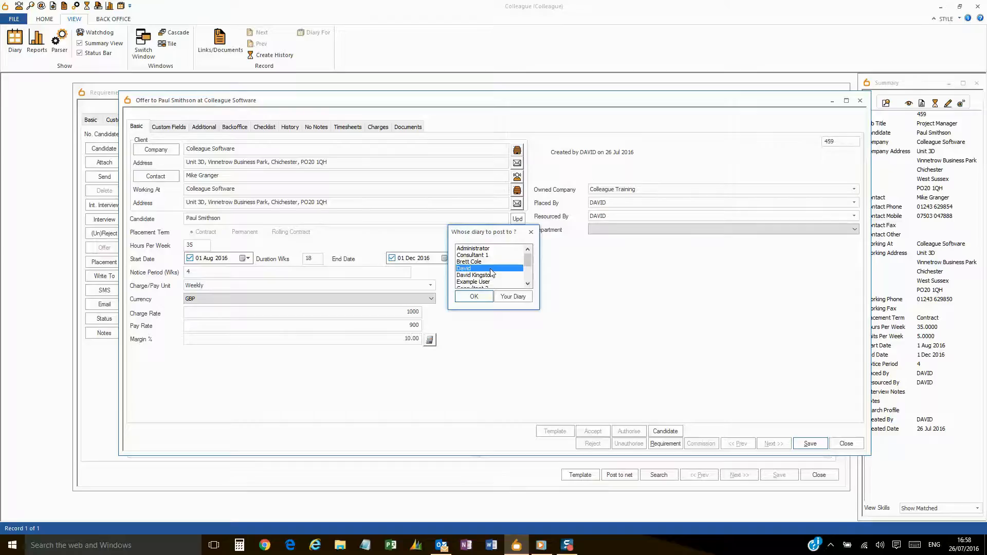
click(473, 297)
- Set the finish-date reminder for 21 November 2016
click(545, 224)
click(546, 224)
click(545, 224)
click(545, 224)
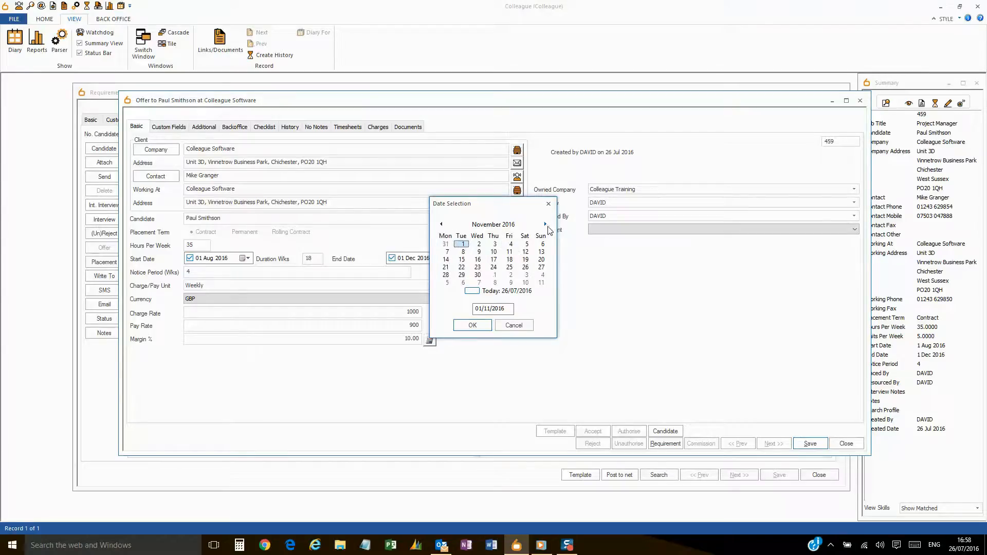
click(477, 274)
click(446, 267)
click(472, 325)
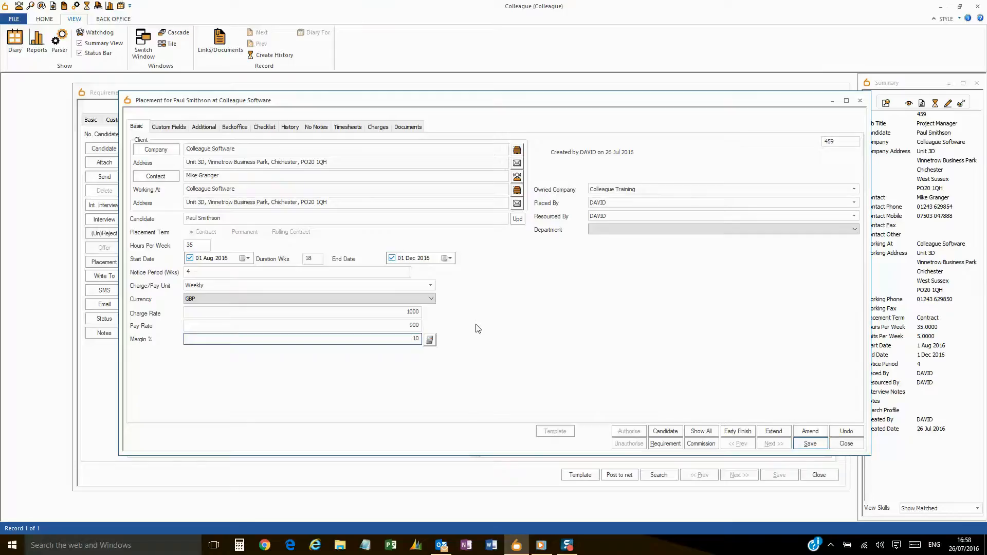
- Save the placement, confirming charge rate 1000, pay rate 900 and 10% margin
click(811, 445)
click(409, 312)
click(407, 327)
click(407, 339)
click(810, 443)
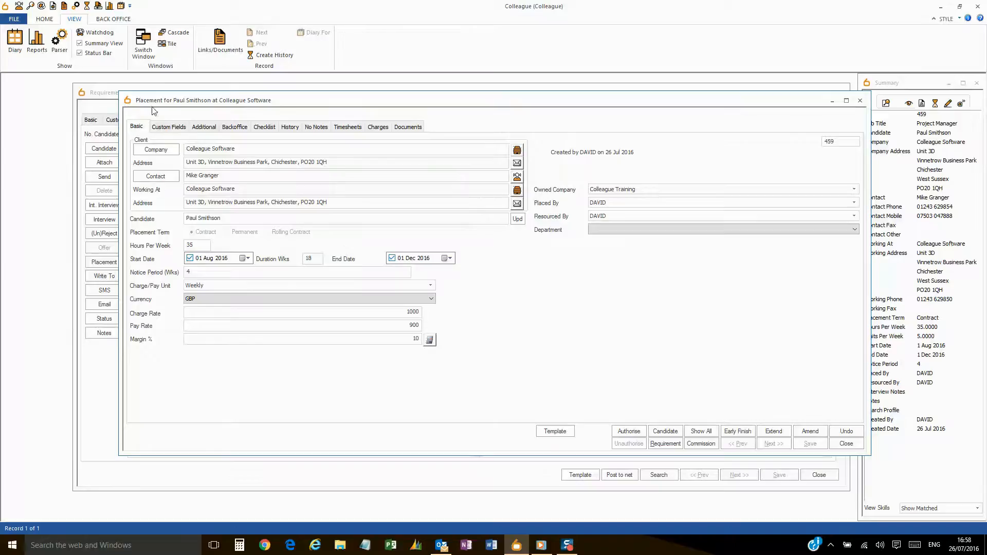
click(495, 267)
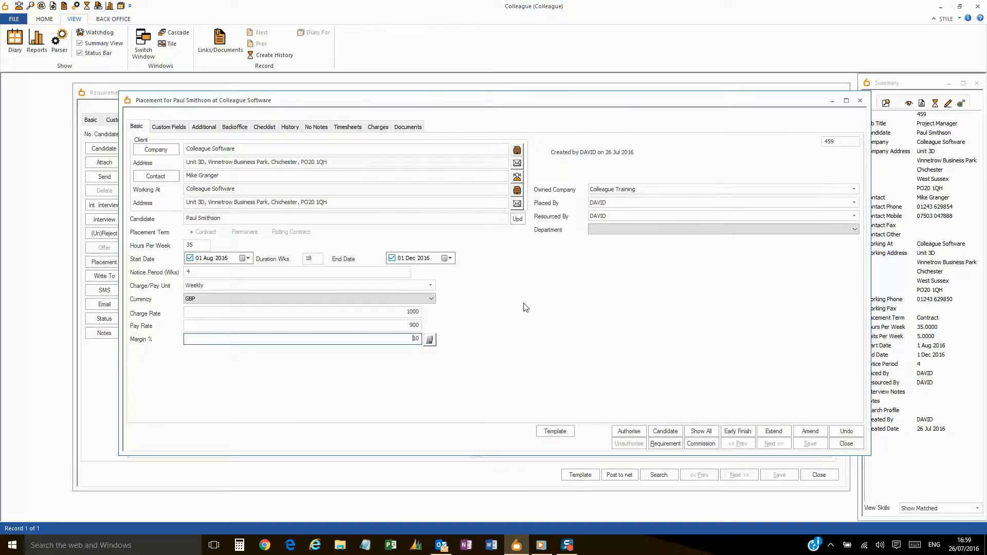
click(625, 433)
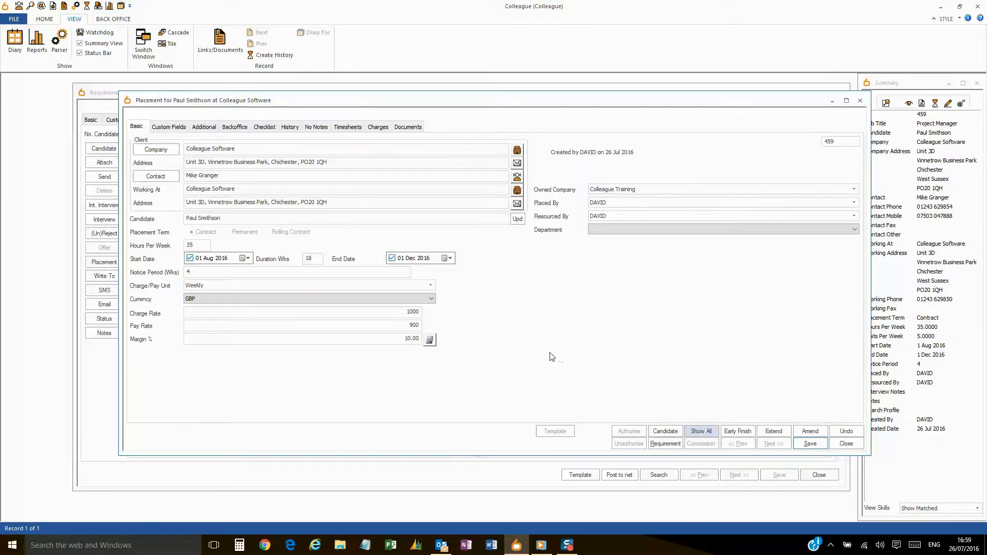
click(808, 443)
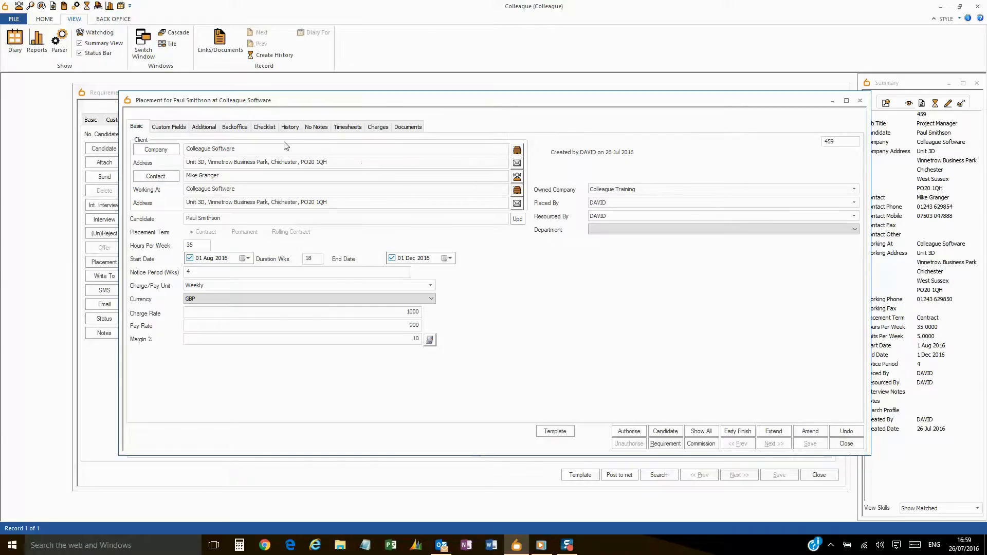
- Authorise the placement, review its custom, additional, checklist and back-office details, and save
click(629, 431)
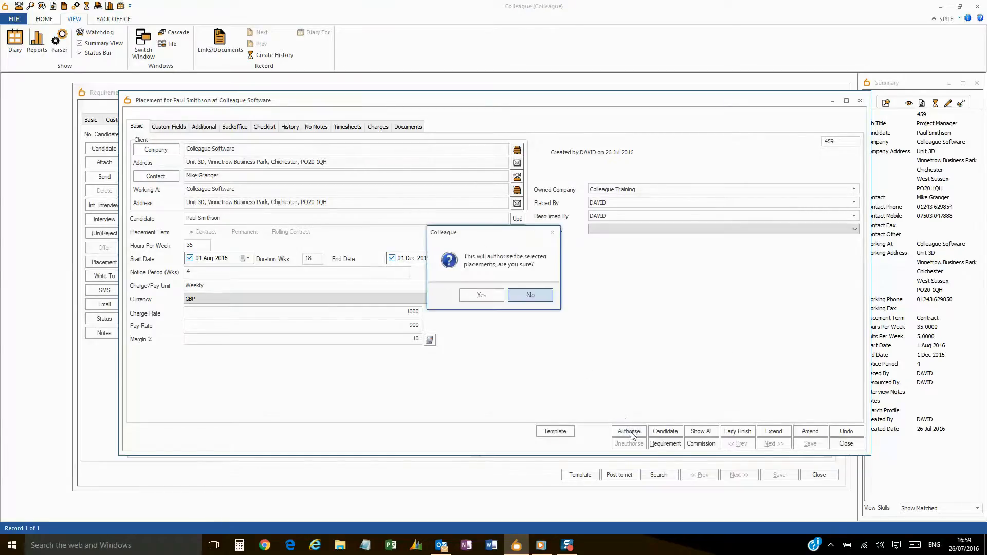
click(478, 295)
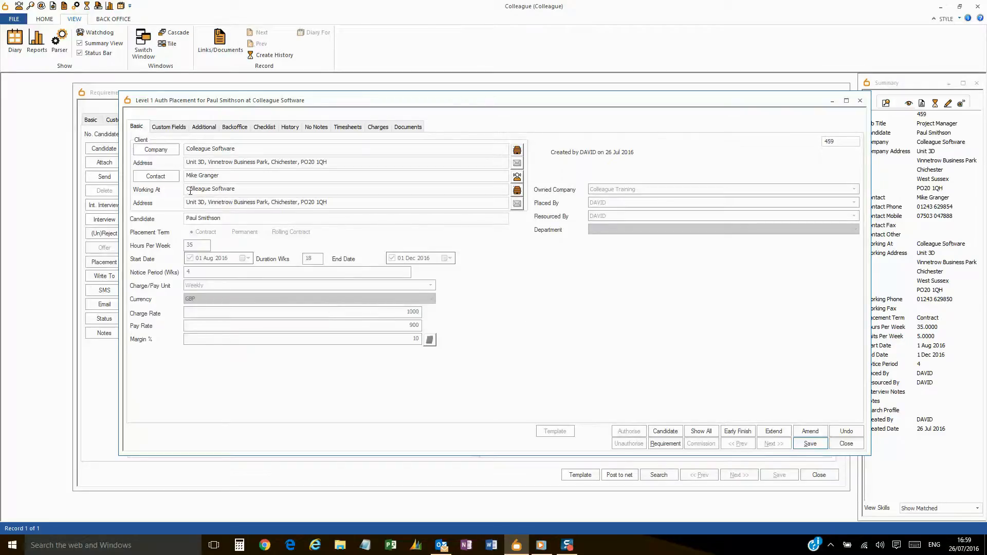
click(166, 129)
click(202, 130)
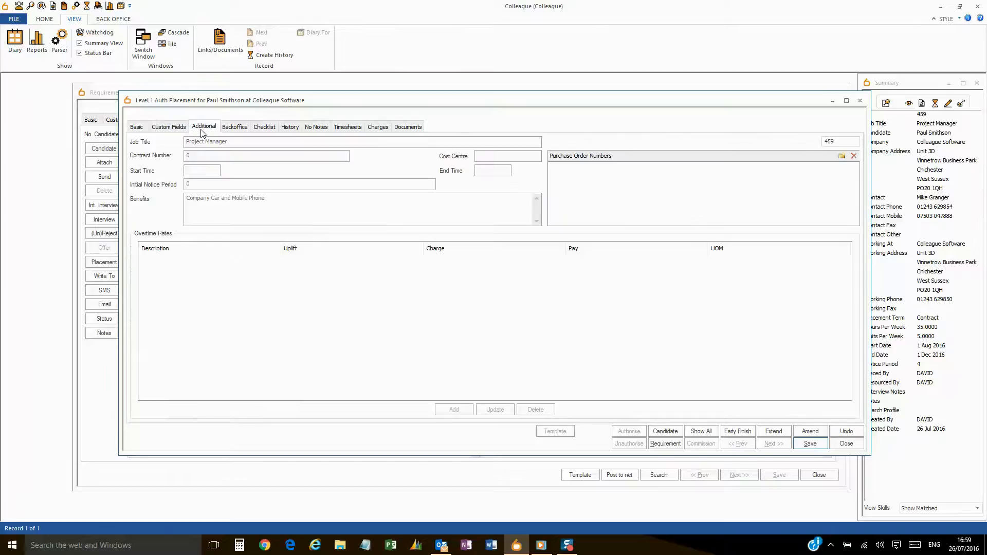
click(265, 129)
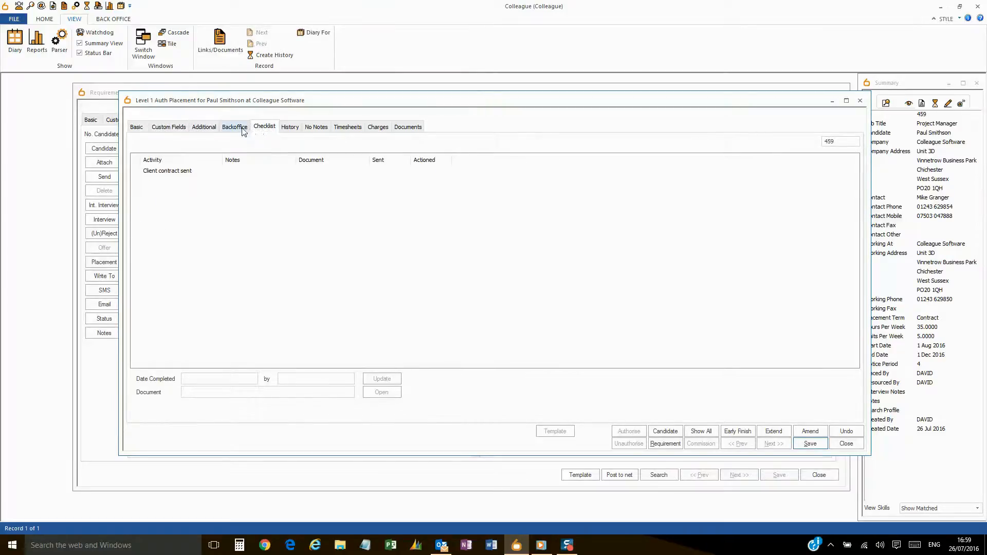
click(237, 130)
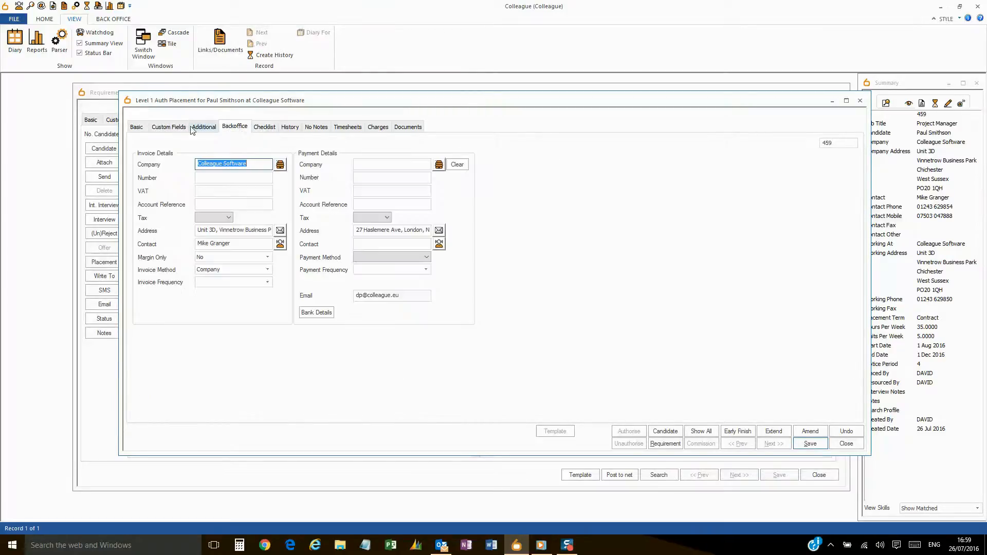
click(137, 129)
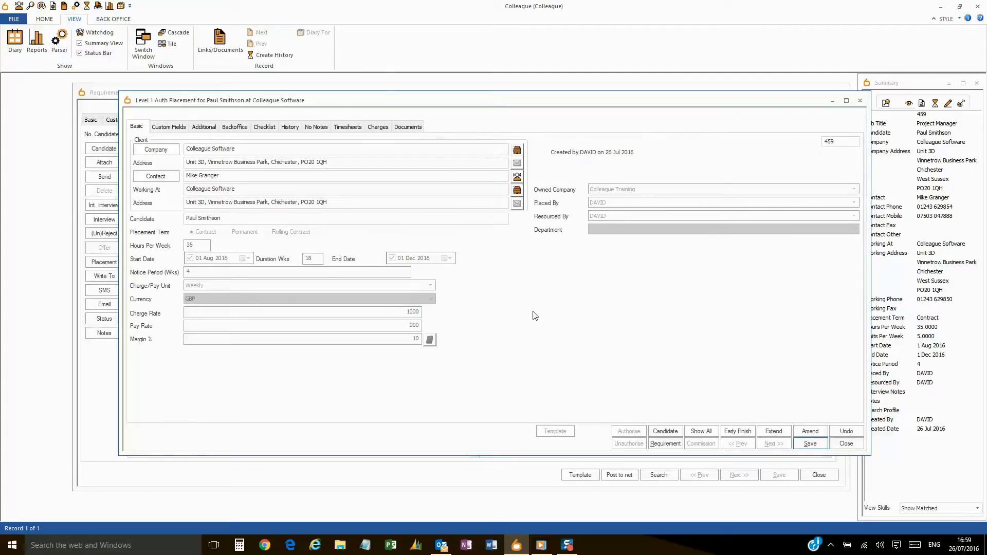
click(816, 442)
- Close the placement, requirement record, Summary panel and Requirement Selection dialog
click(846, 443)
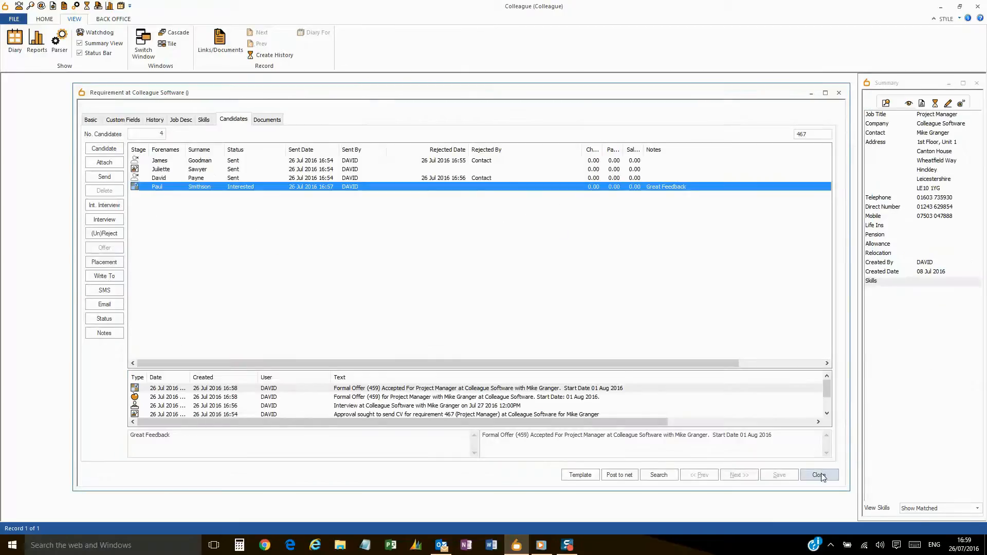
click(819, 474)
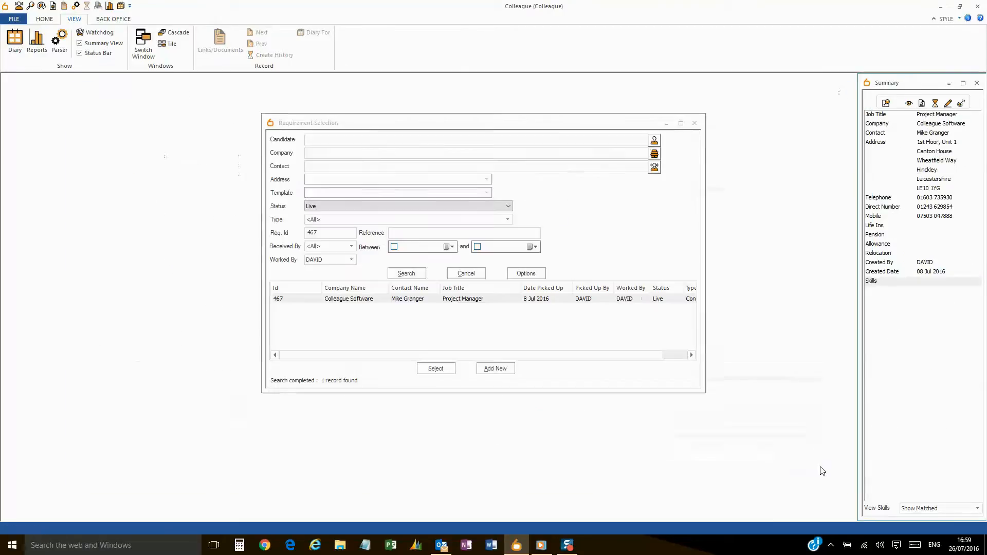
click(976, 83)
click(462, 275)
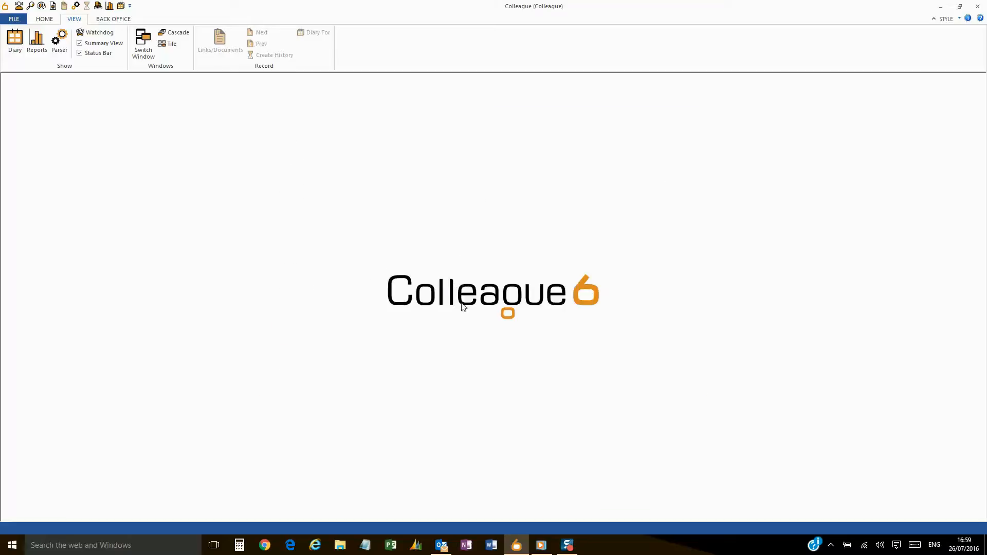